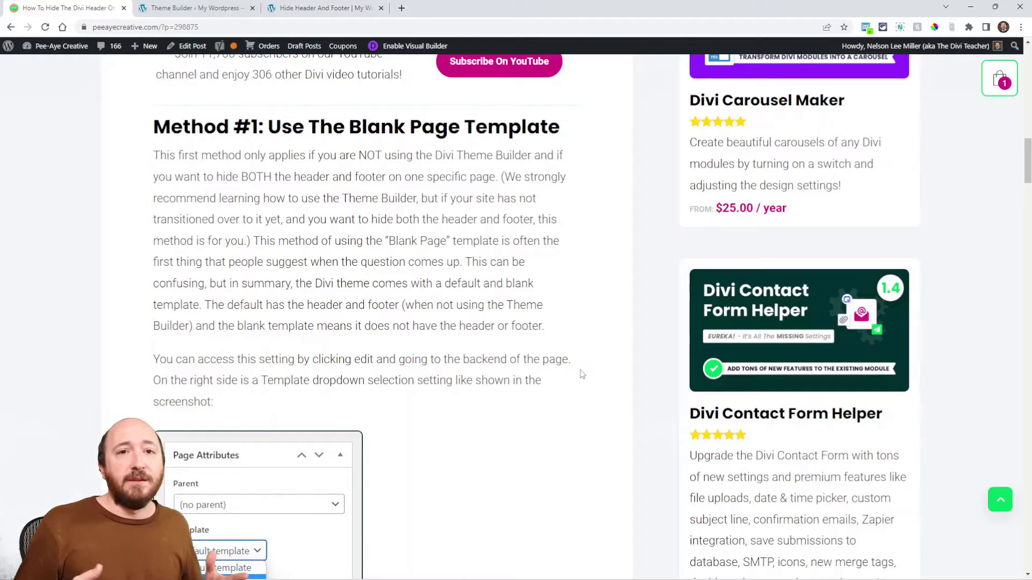
Read the tutorial article's sections on the Blank Page template method and hiding the Theme Builder template.
scroll(565, 392, "down", 2)
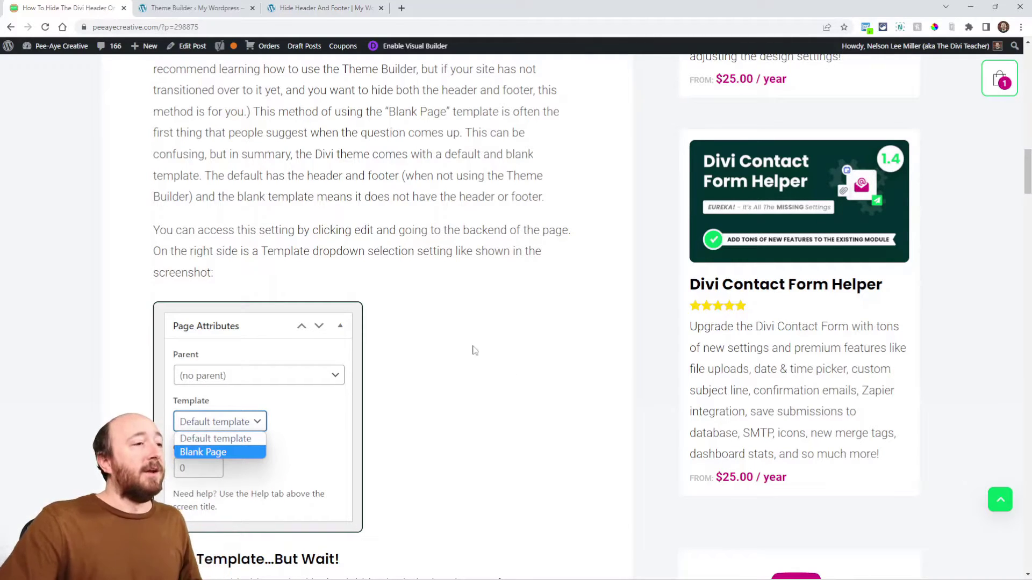
scroll(427, 413, "down", 3)
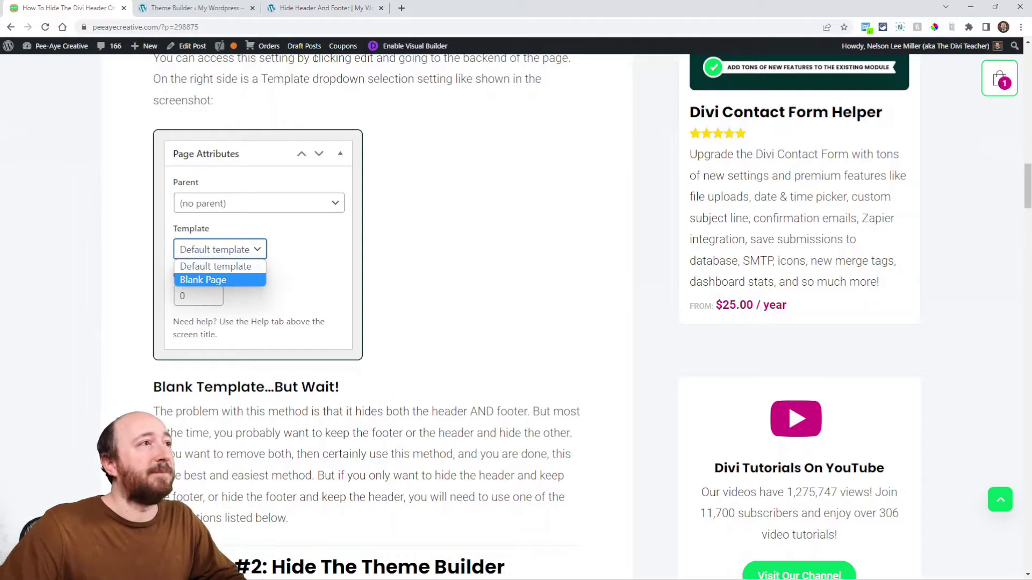
scroll(457, 232, "down", 3)
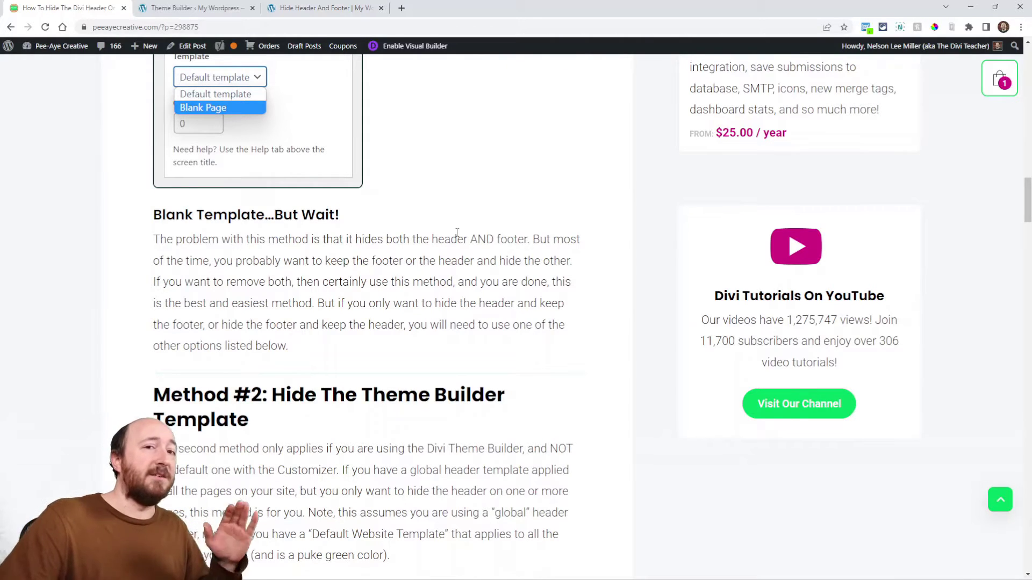
scroll(456, 232, "down", 5)
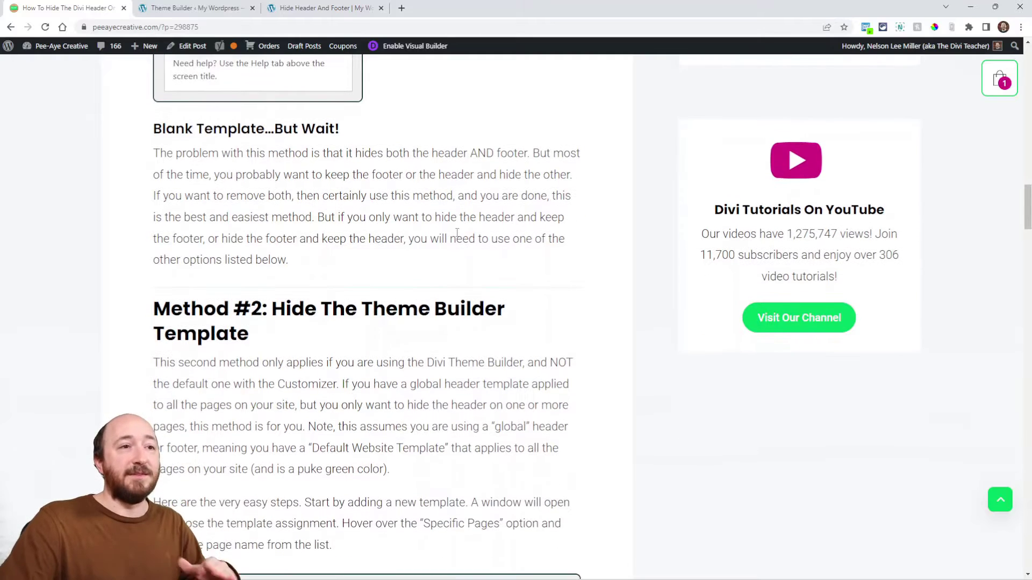
scroll(457, 232, "down", 1)
scroll(457, 232, "up", 1)
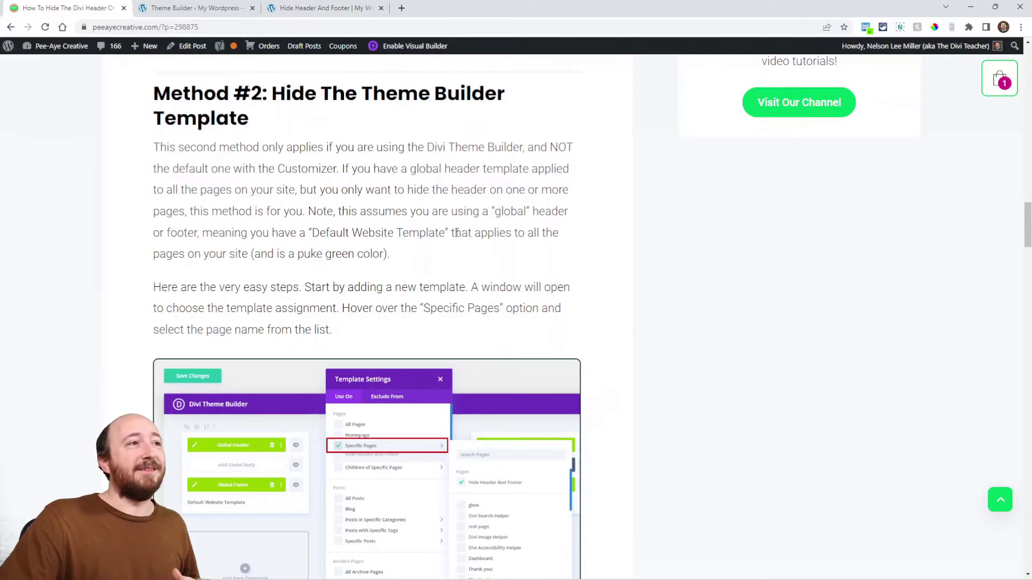
Compare the Default Website Template in the Divi Theme Builder with the live Hide Header And Footer page.
key("ctrl+Tab")
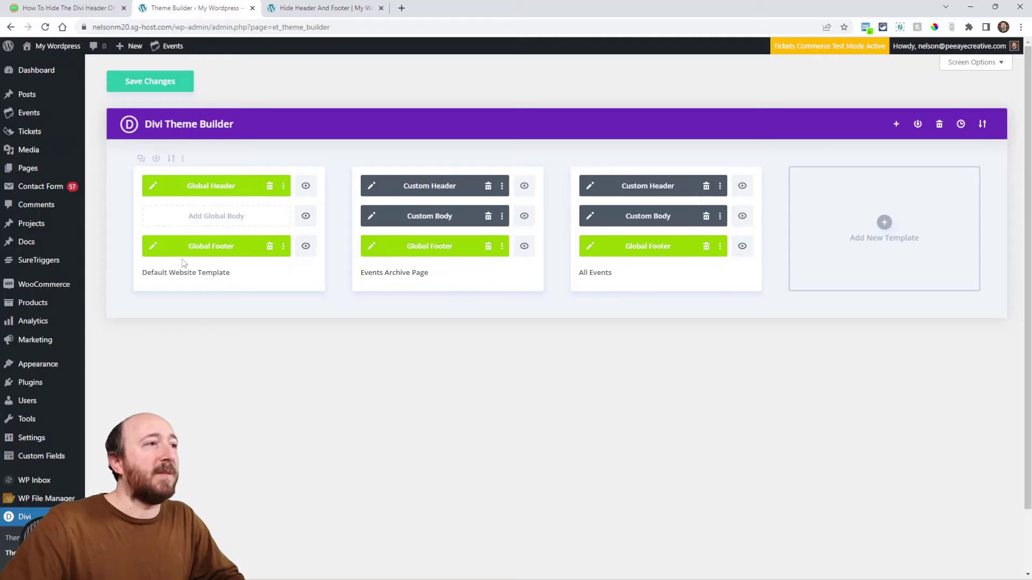
left_click(304, 9)
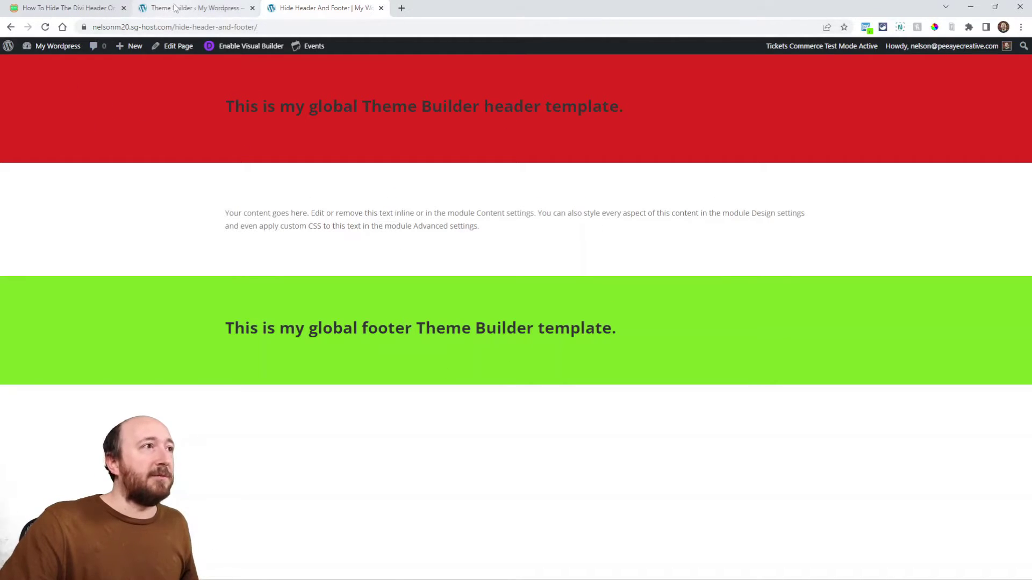
left_click(190, 8)
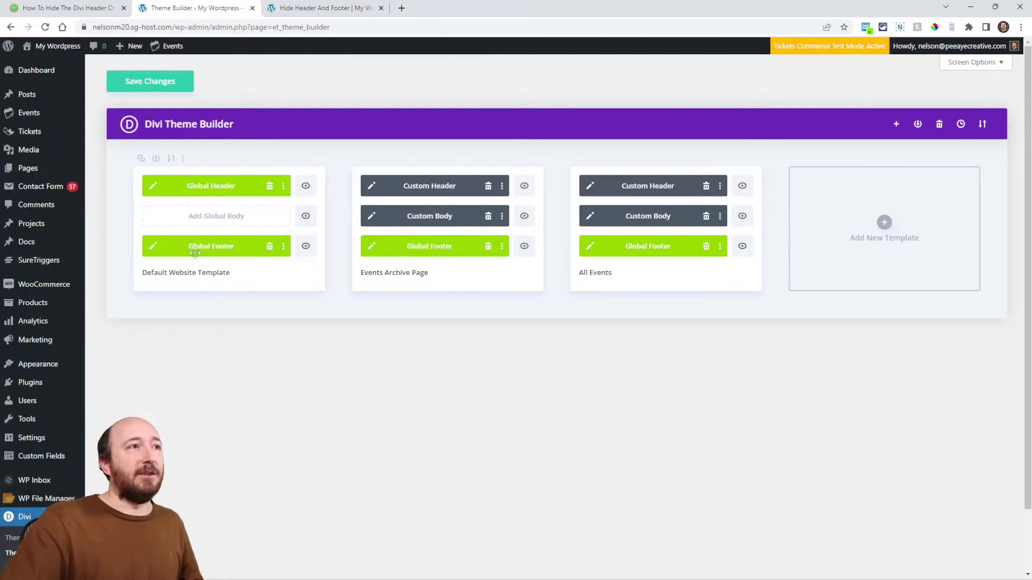
left_click(321, 8)
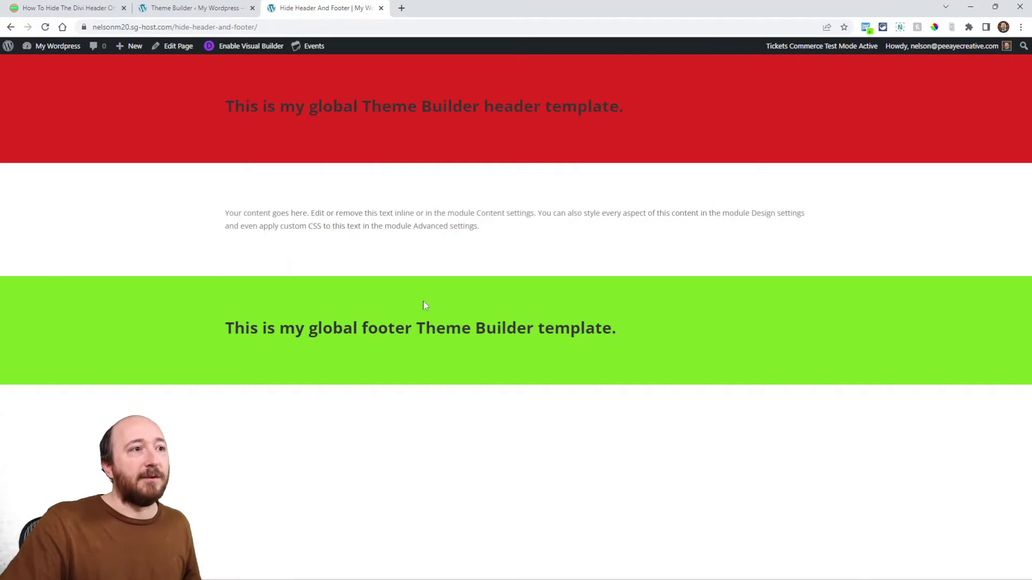
left_click(176, 9)
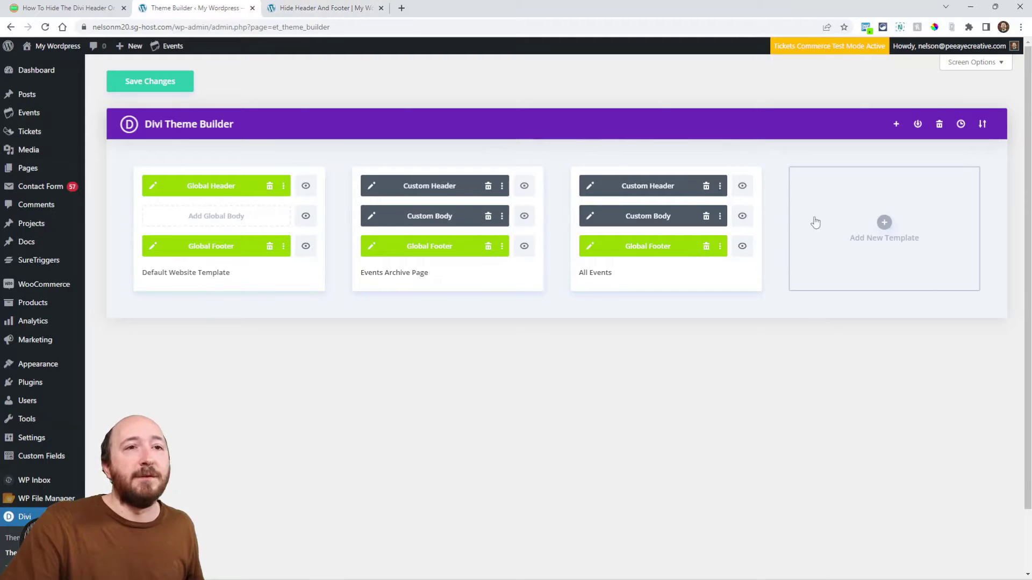
Create a template assigned to the specific page Hide Header And Footer and move it directly after the Default Website Template.
left_click(884, 226)
left_click(839, 226)
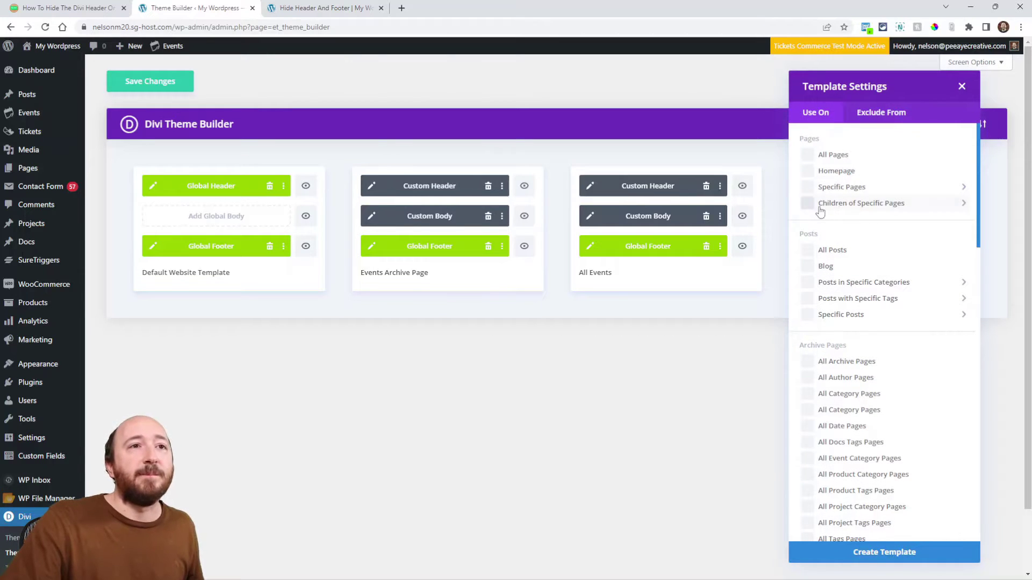
mouse_move(819, 193)
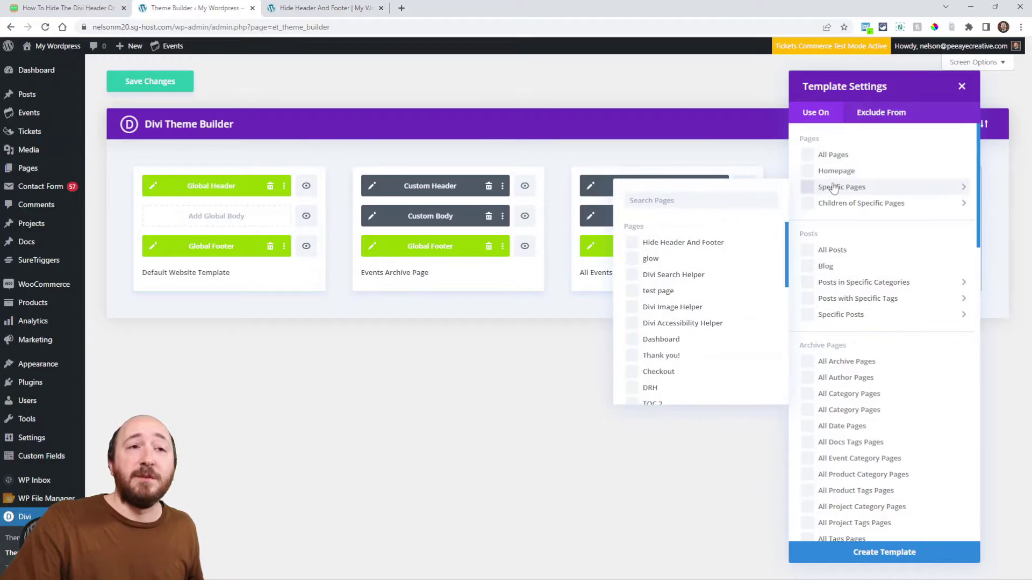
left_click(633, 248)
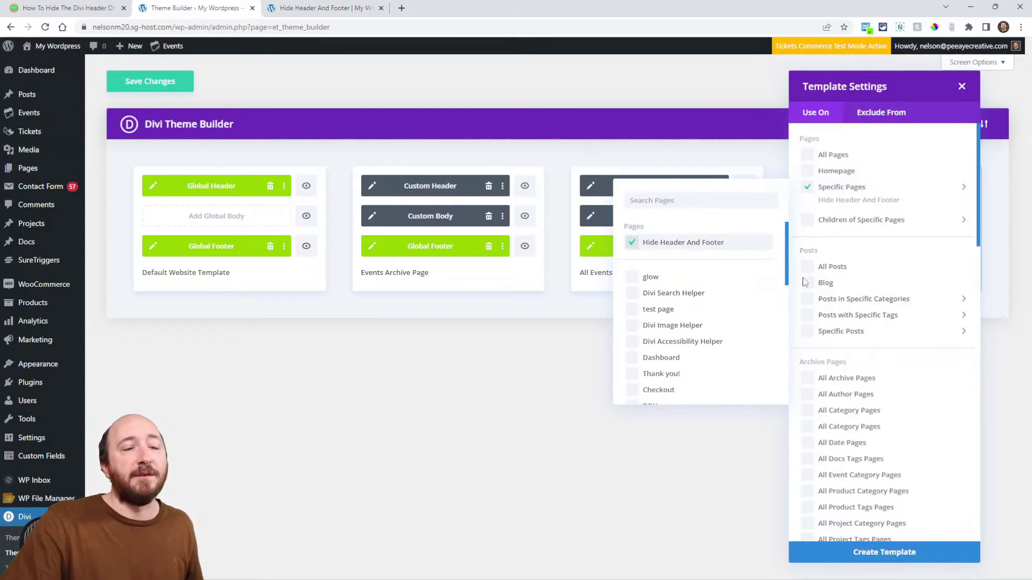
left_click(874, 556)
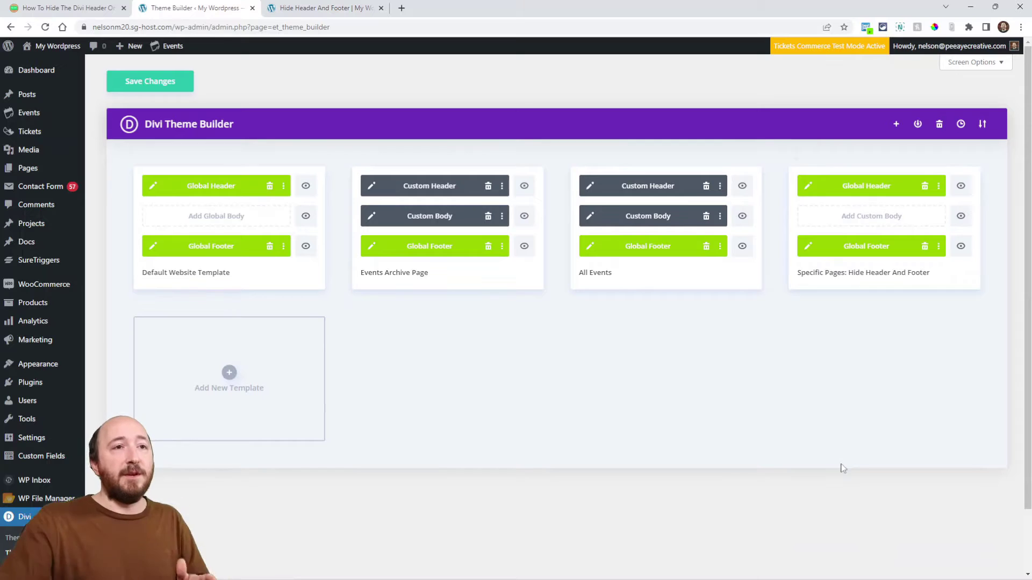
left_click_drag(796, 158, 363, 178)
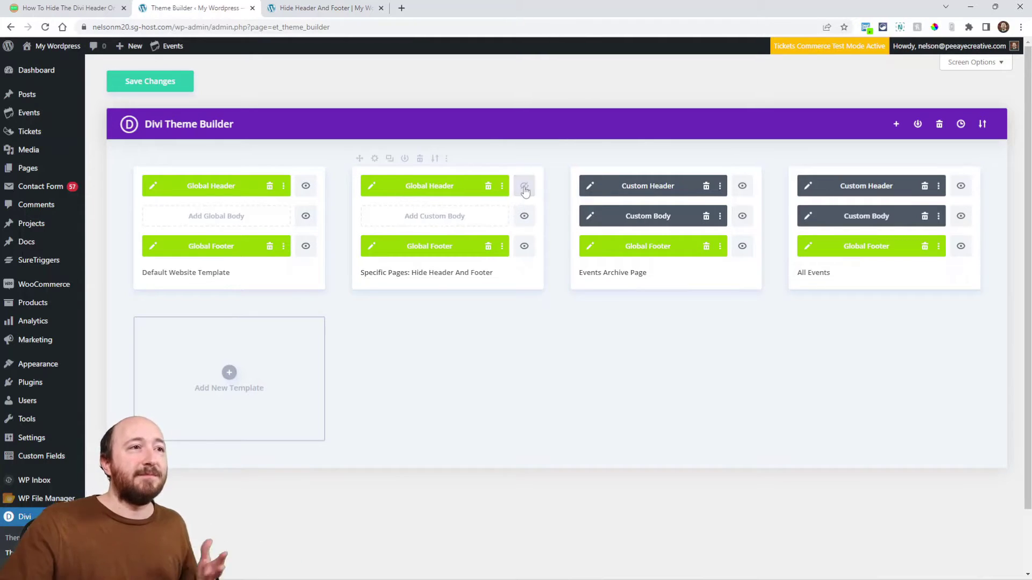
Hide the Global Header in the Hide Header And Footer template, save the changes and reload the live page.
key("ctrl+s")
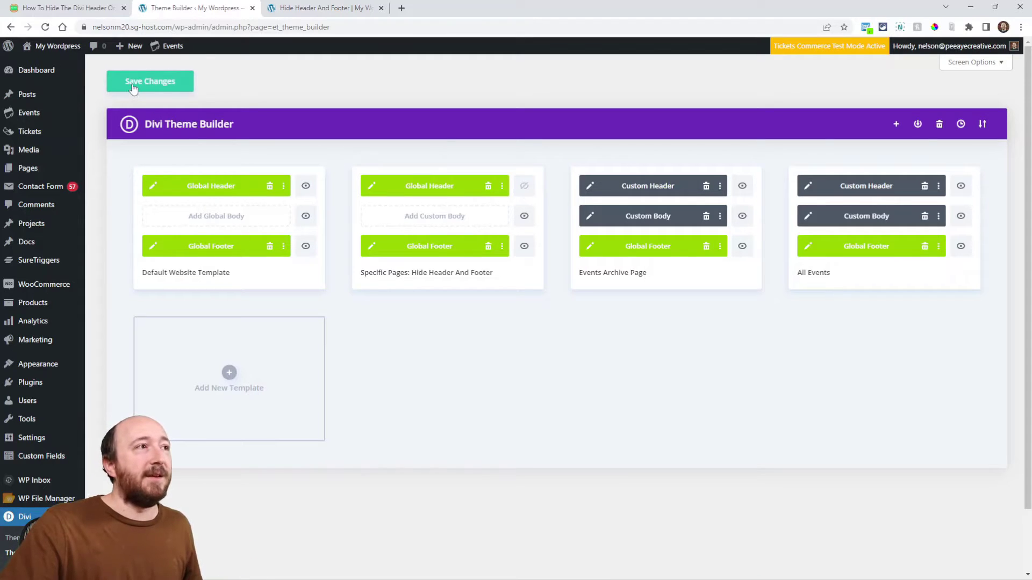
key("ctrl+s")
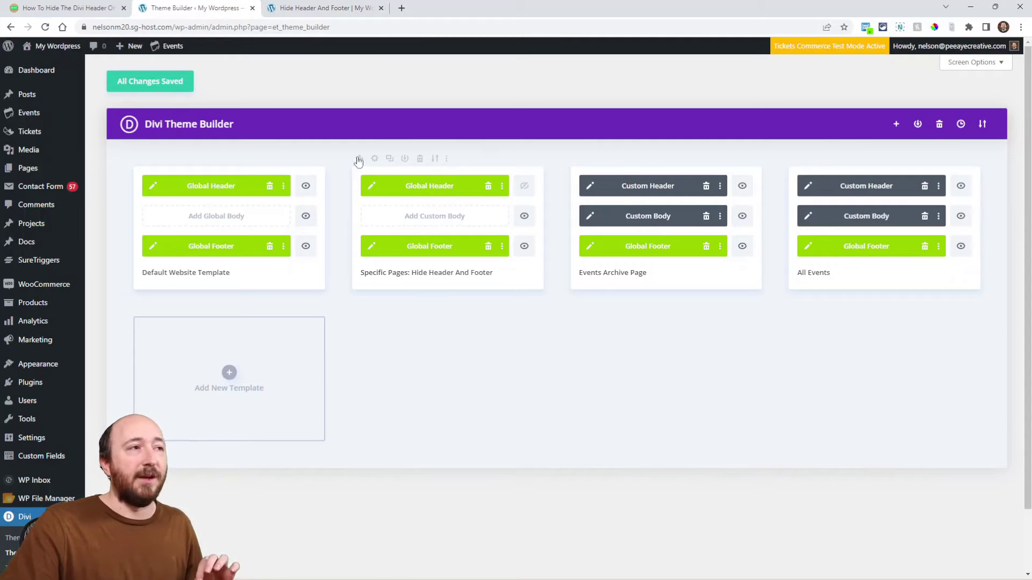
left_click(298, 5)
left_click(46, 29)
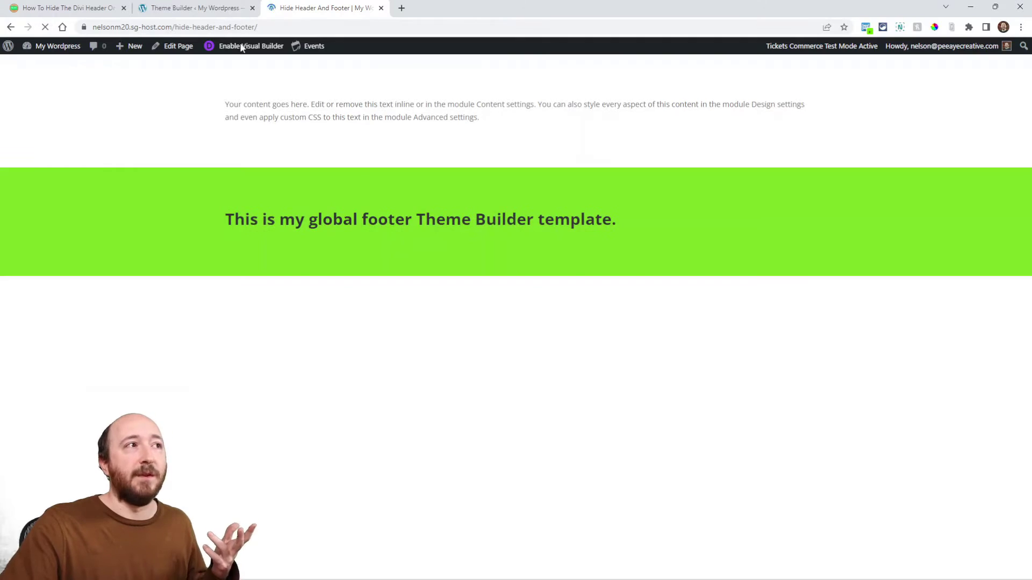
Hide the Global Footer in the Hide Header And Footer template as well, save, and reload the live page.
left_click(186, 11)
left_click(524, 246)
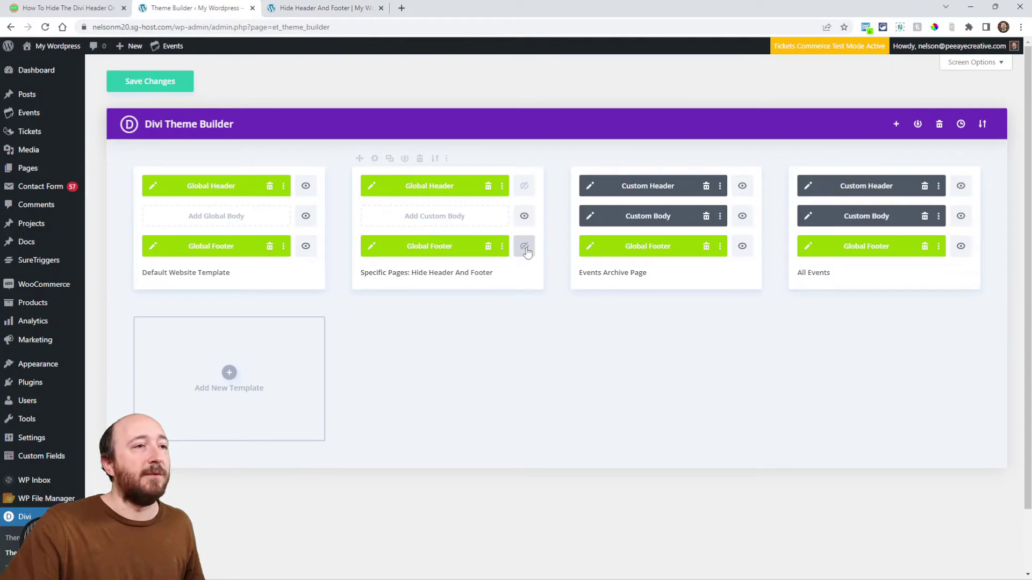
left_click(162, 83)
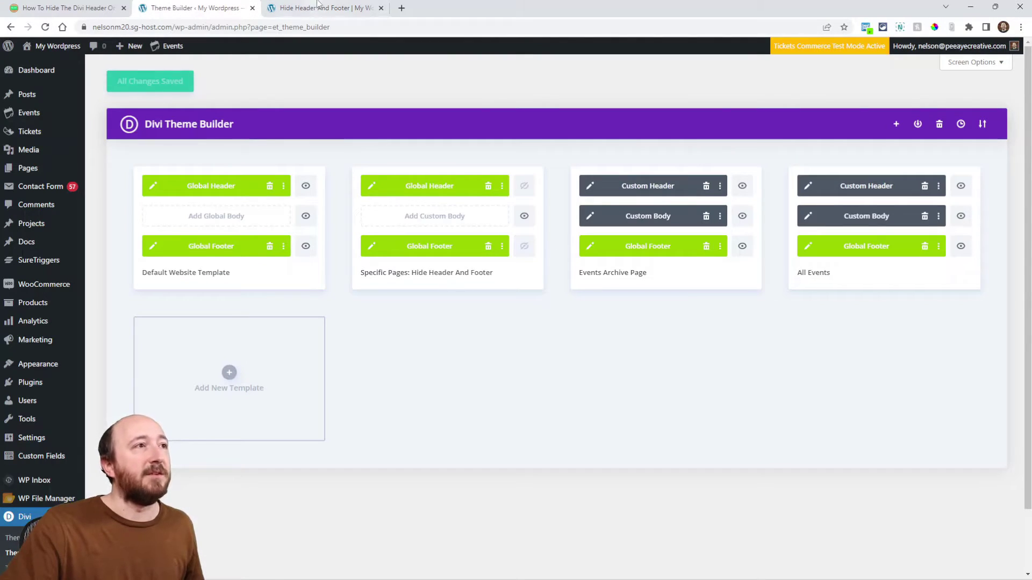
left_click(322, 8)
left_click(44, 27)
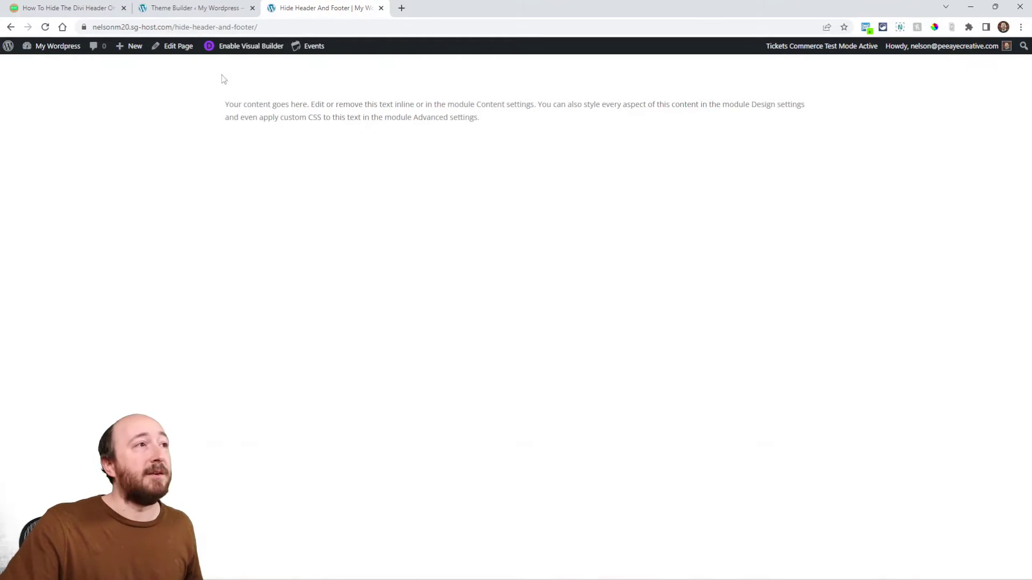
Make the Global Header and Global Footer visible again in the Hide Header And Footer template and save.
left_click(177, 8)
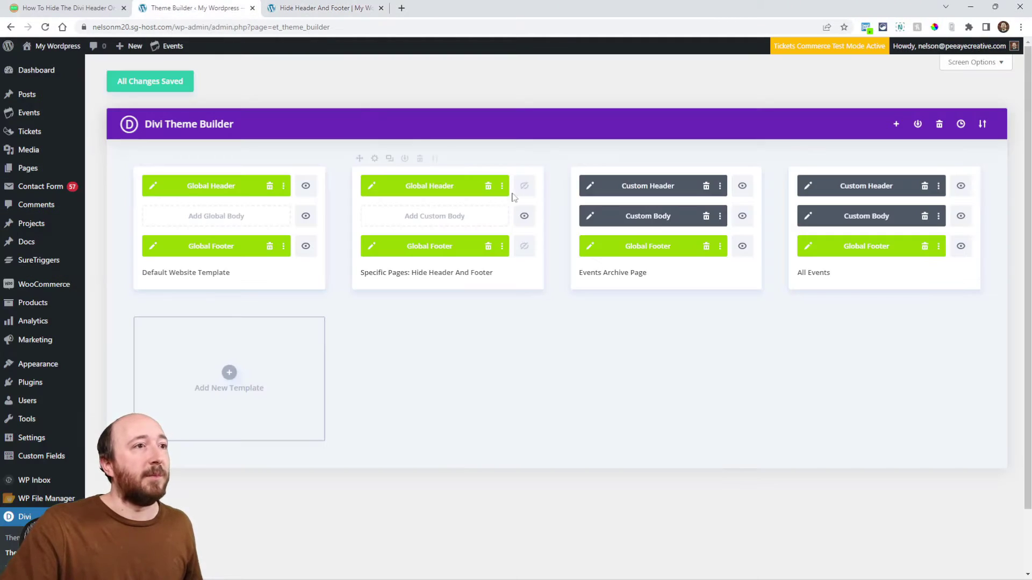
left_click(524, 249)
left_click(121, 83)
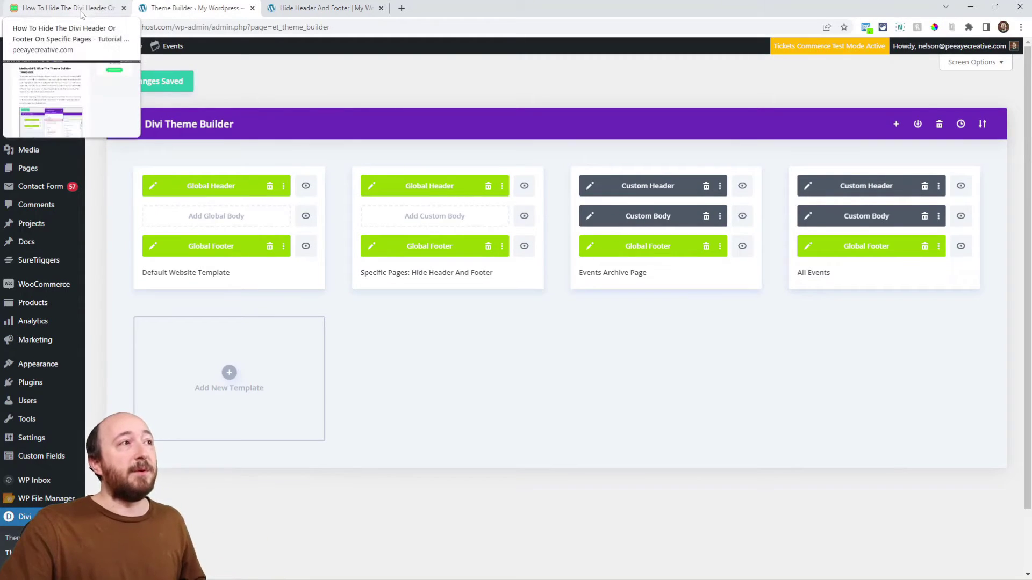
Look at the Exclude From page options in the Hide Header And Footer template's settings, leaving them unchanged.
left_click(374, 160)
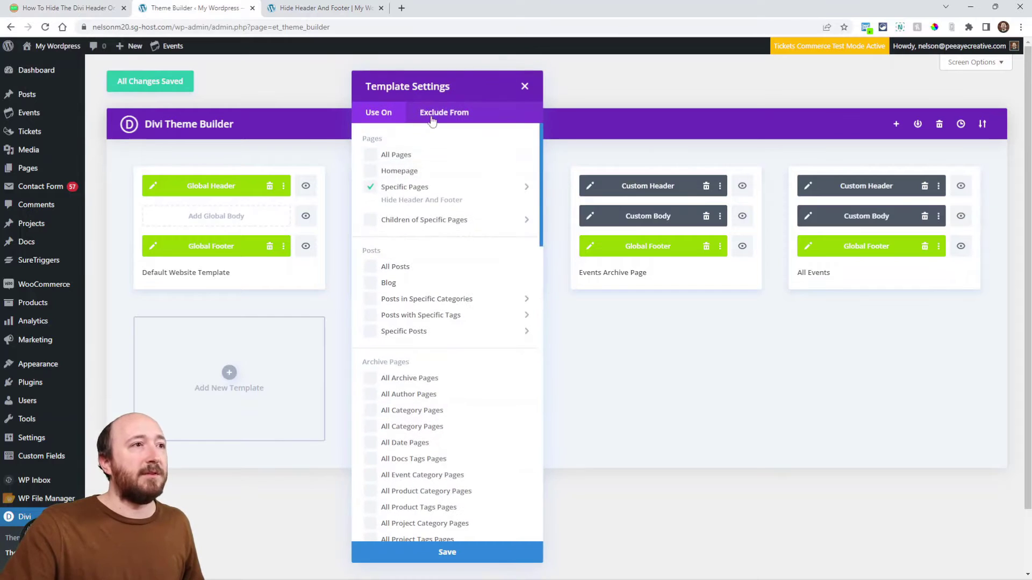
left_click(432, 119)
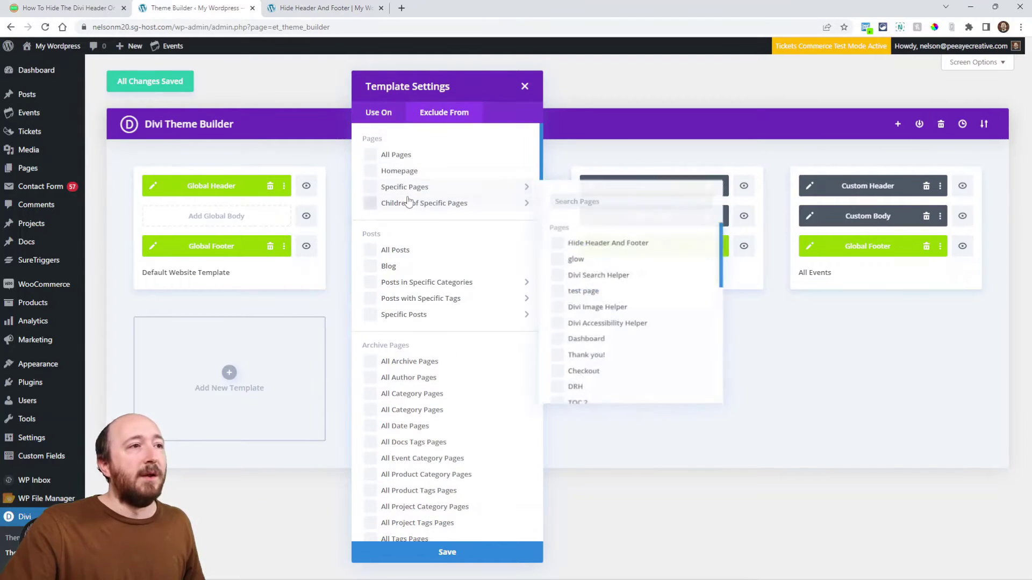
mouse_move(413, 204)
left_click(525, 86)
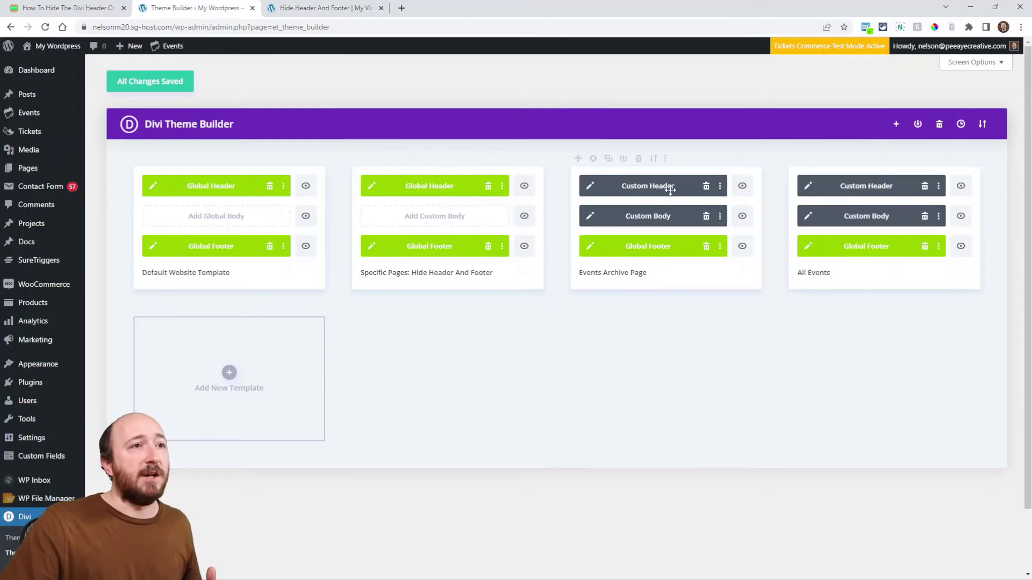
Examine the specific pages that can be excluded in the Events Archive Page template's settings, then close them.
left_click(593, 158)
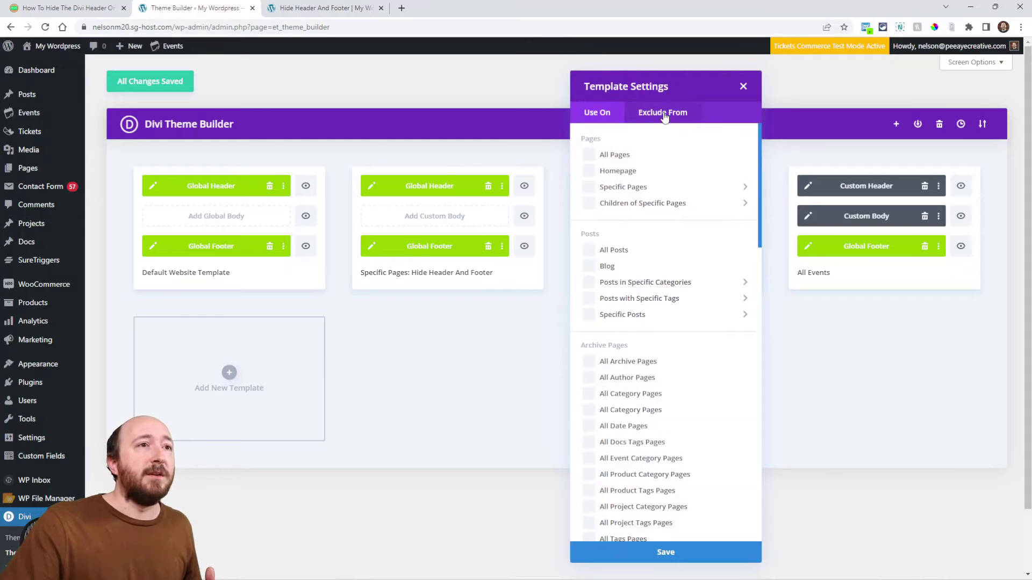
left_click(664, 116)
left_click(626, 187)
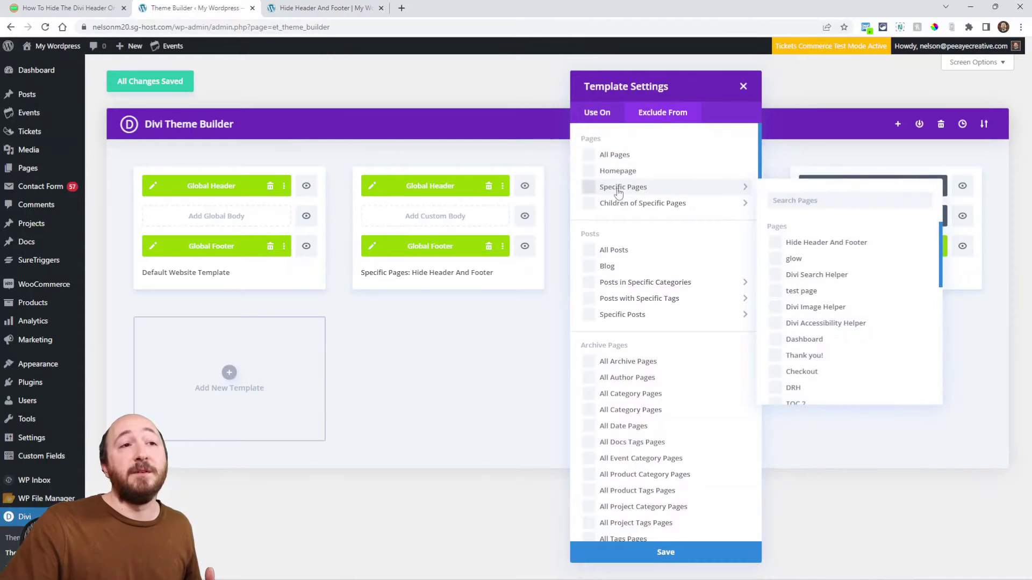
left_click(539, 368)
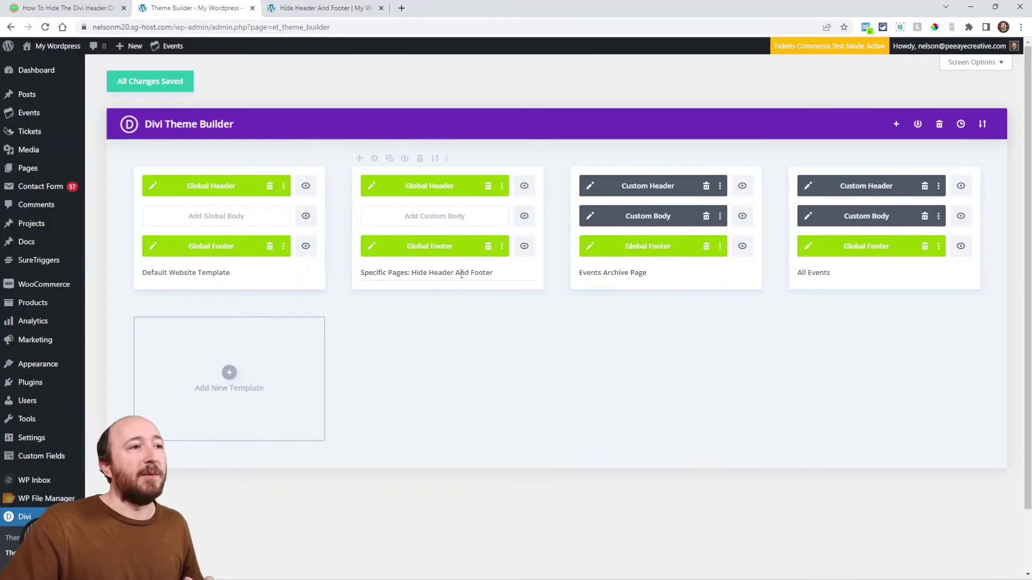
Switch the Global Header's visibility off and back on in the Hide Header And Footer template.
left_click(524, 186)
left_click(524, 186)
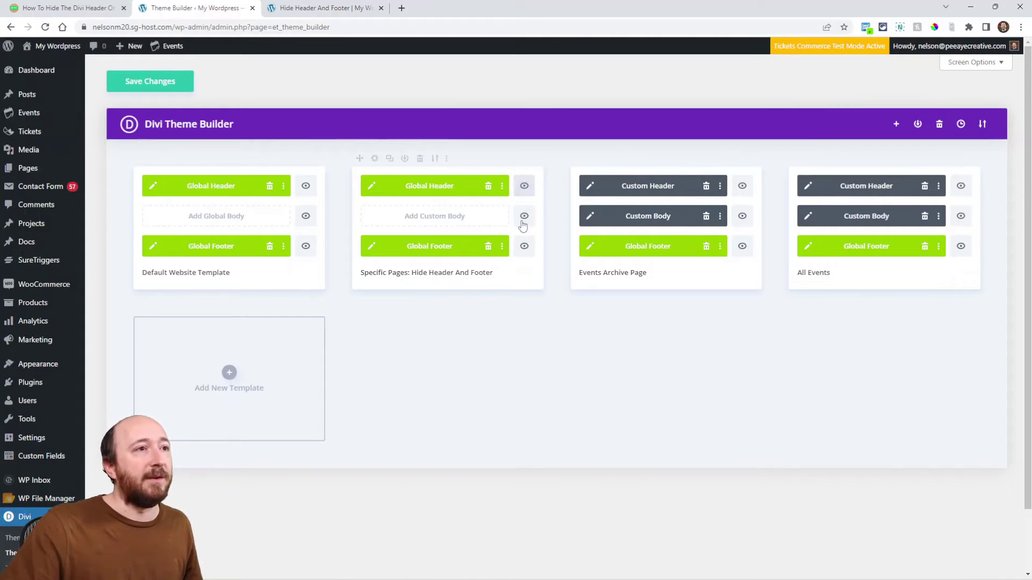
Return to the tutorial article and review the Blank Page method and the Method #3 section on hiding with CSS.
left_click(81, 7)
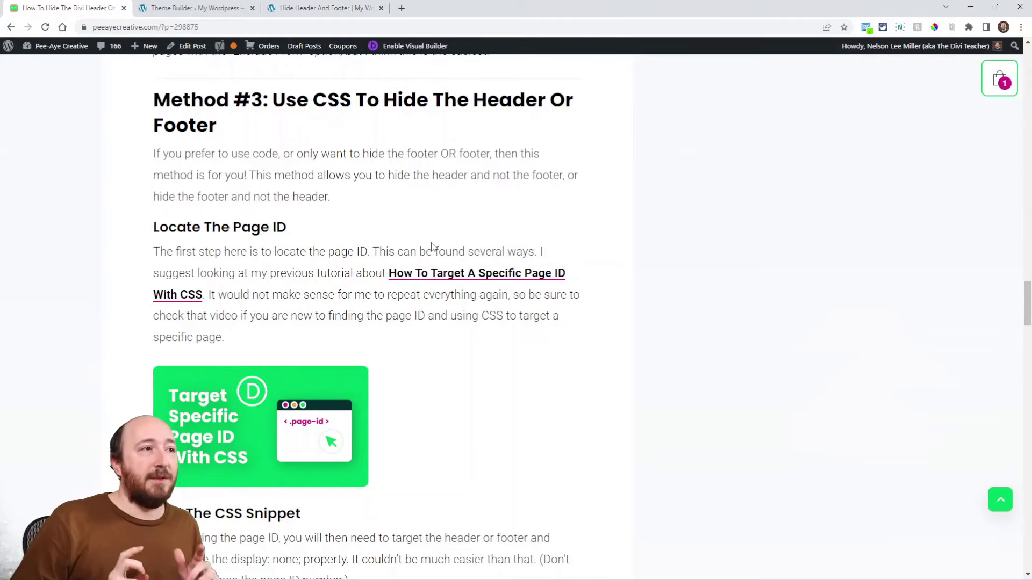
scroll(432, 246, "up", 15)
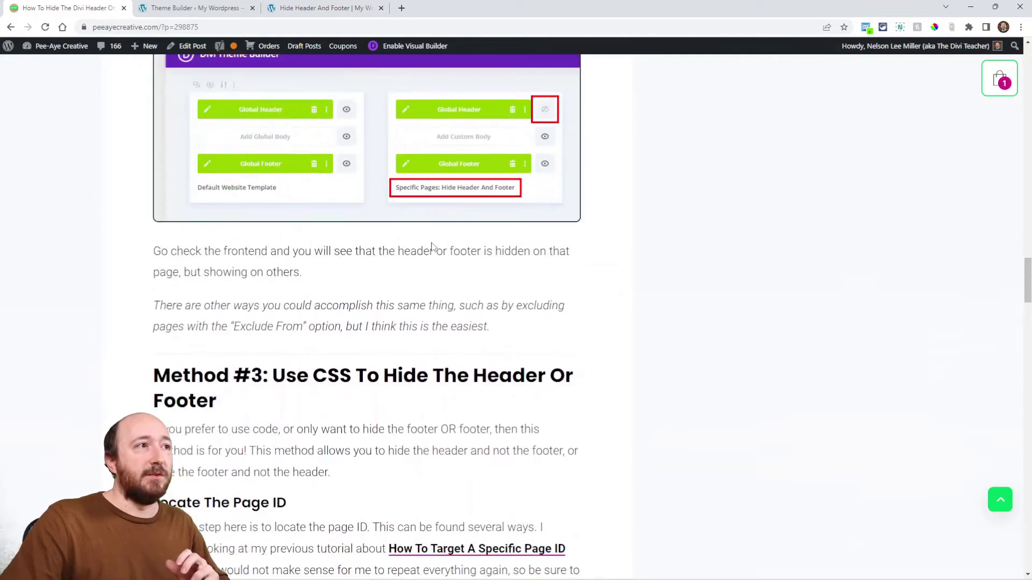
scroll(432, 246, "up", 6)
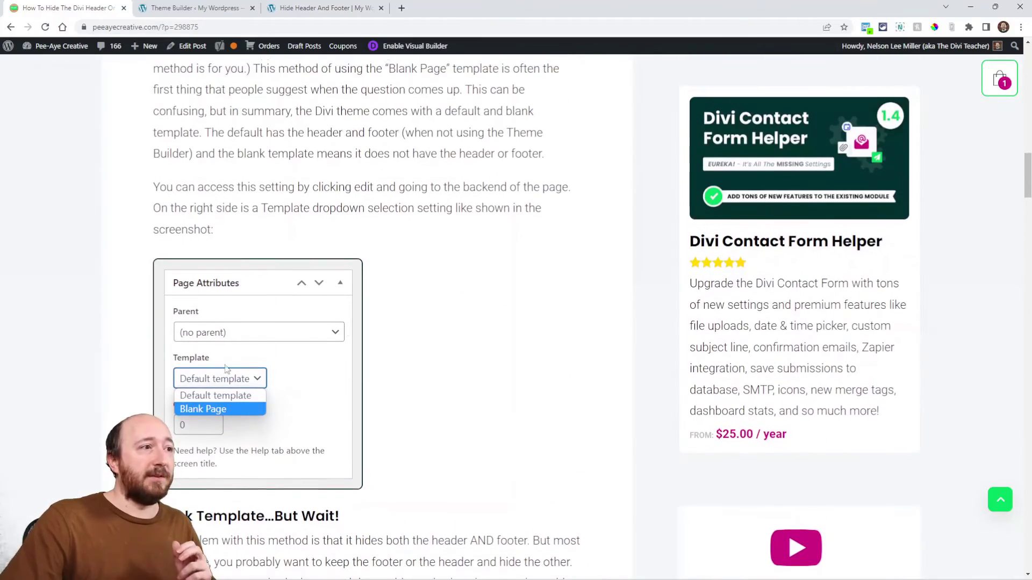
scroll(382, 295, "down", 15)
scroll(448, 313, "down", 15)
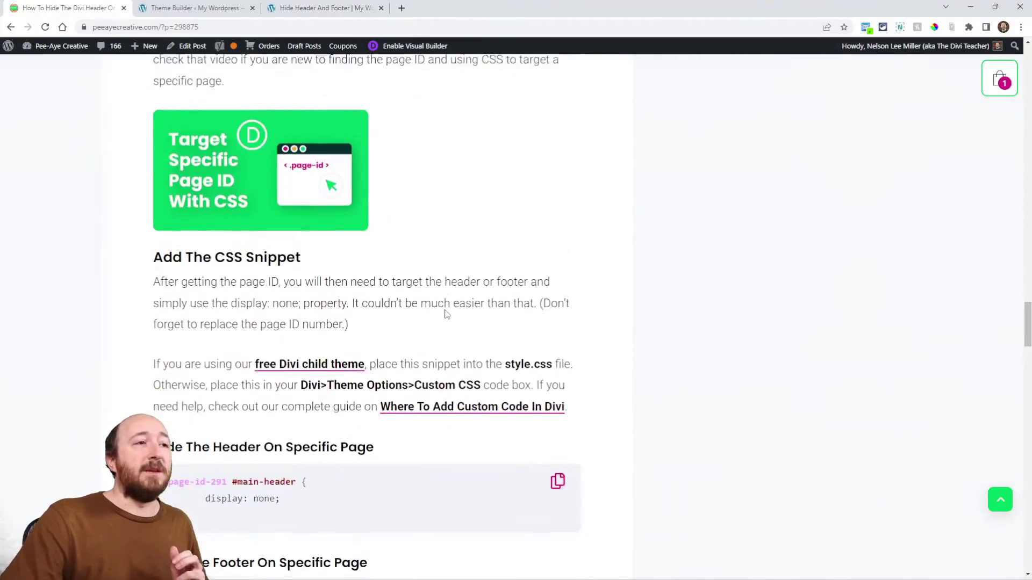
scroll(446, 315, "up", 4)
scroll(446, 315, "up", 2)
scroll(445, 312, "down", 1)
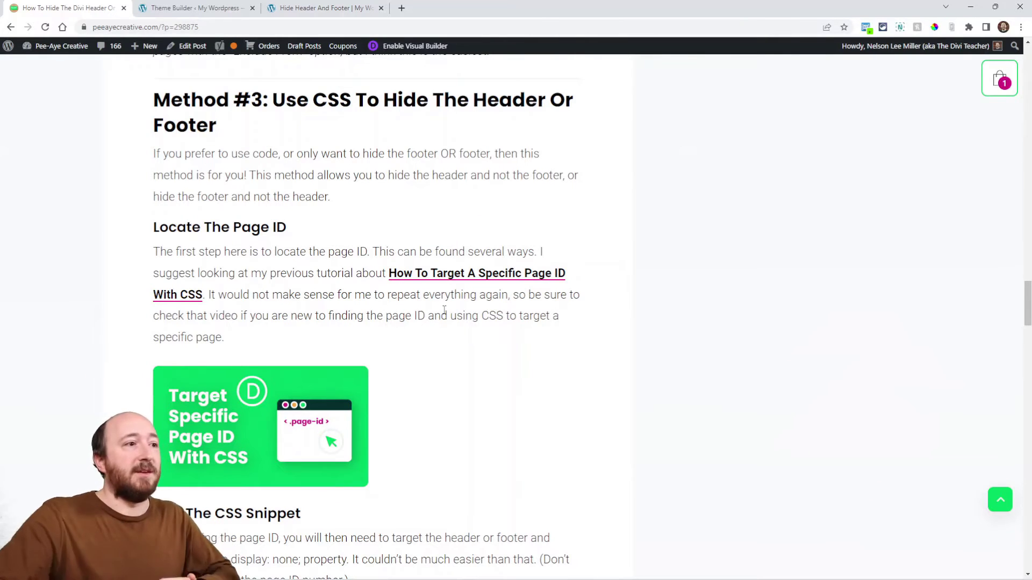
Delete the Hide Header And Footer template and the default template's global header and footer in the Theme Builder, and save the changes.
key("ctrl+Tab")
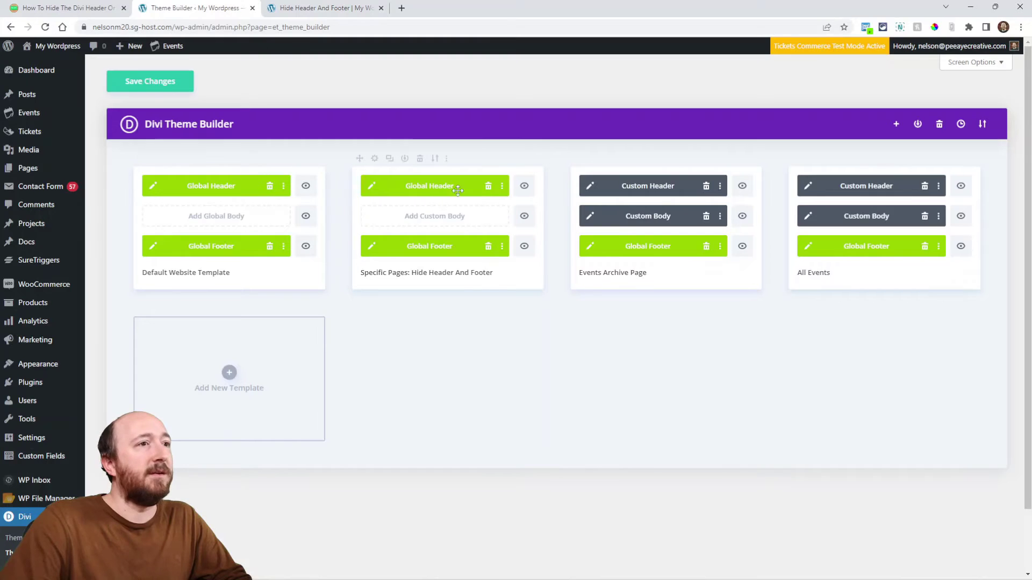
left_click(420, 158)
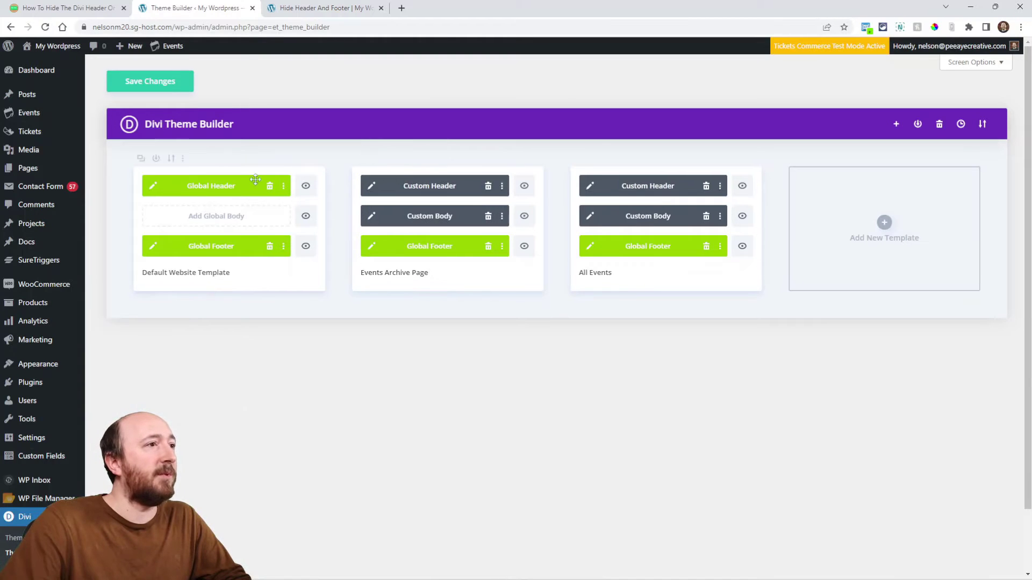
left_click(271, 186)
left_click(269, 246)
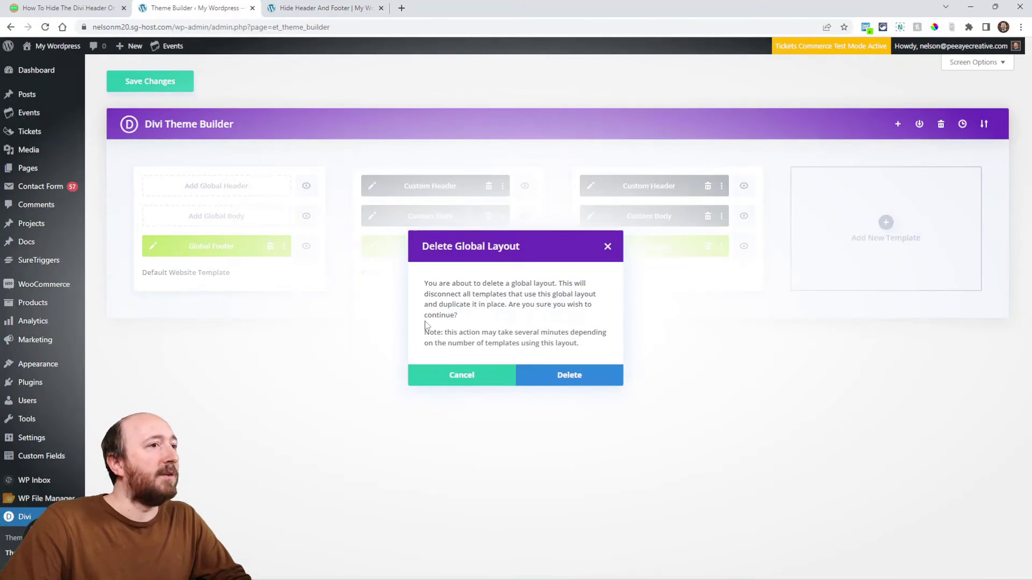
left_click(564, 379)
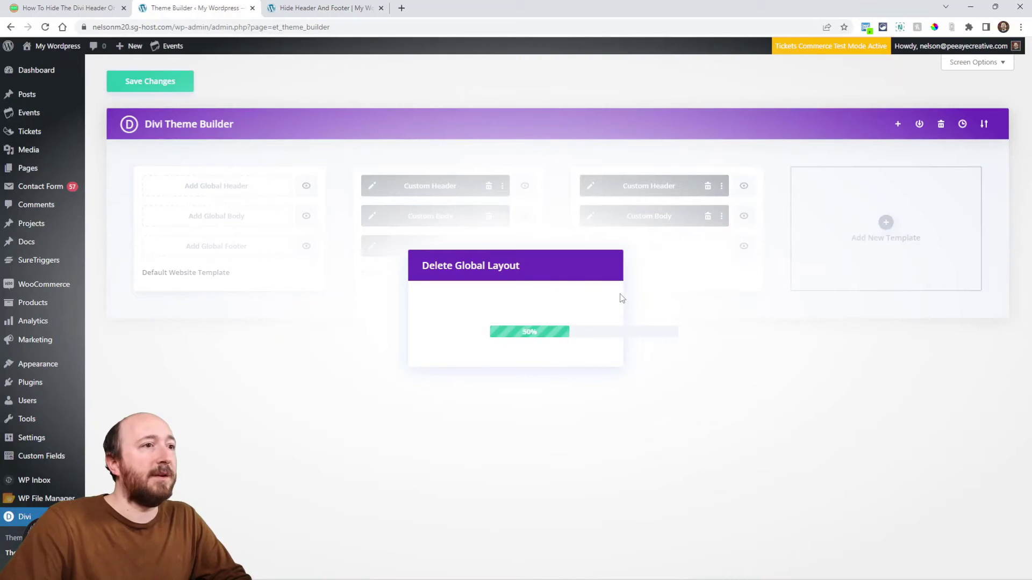
left_click(138, 83)
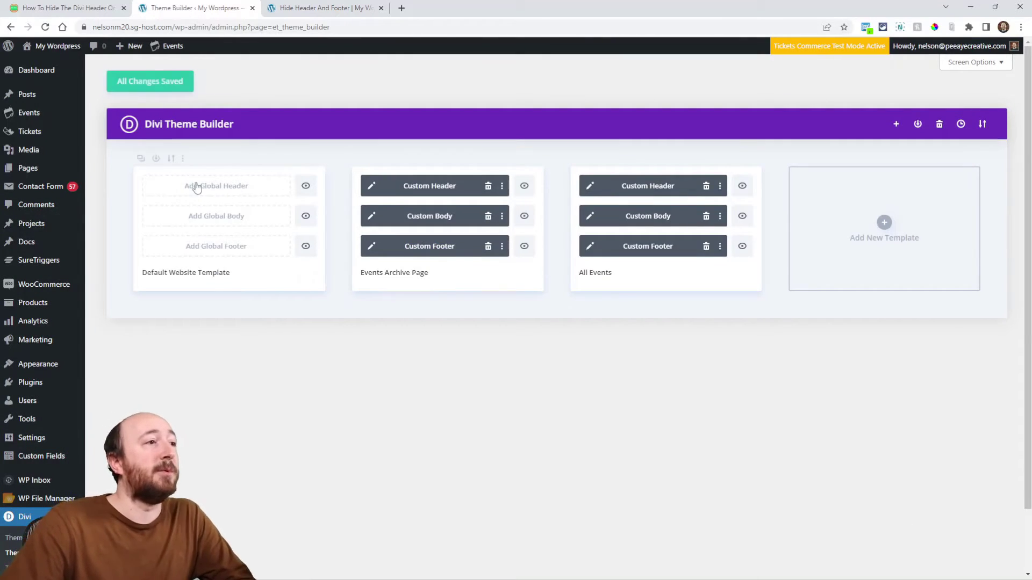
Reload the Hide Header And Footer page, and review the article's Locate The Page ID and Add The CSS Snippet sections.
left_click(323, 8)
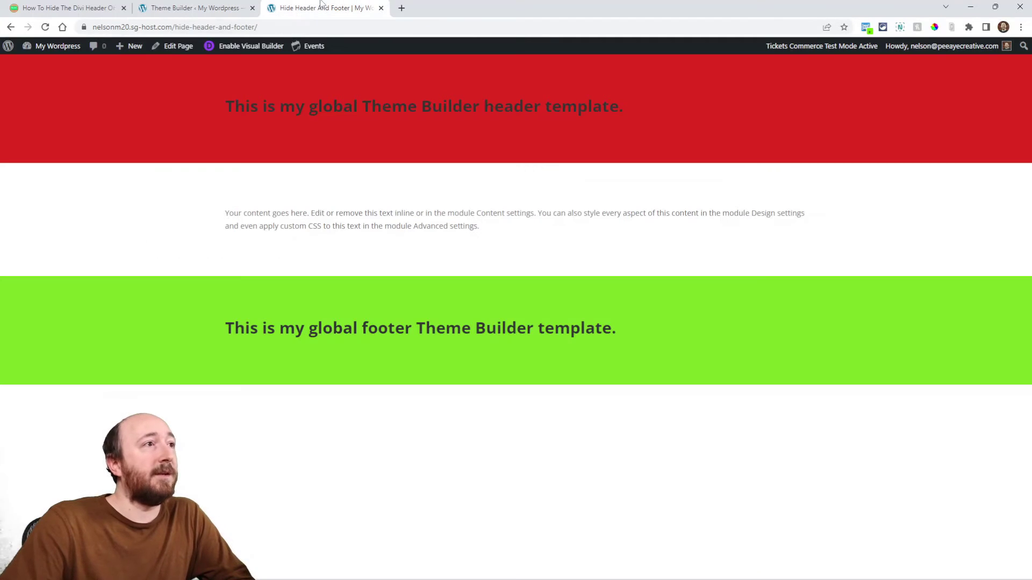
left_click(45, 28)
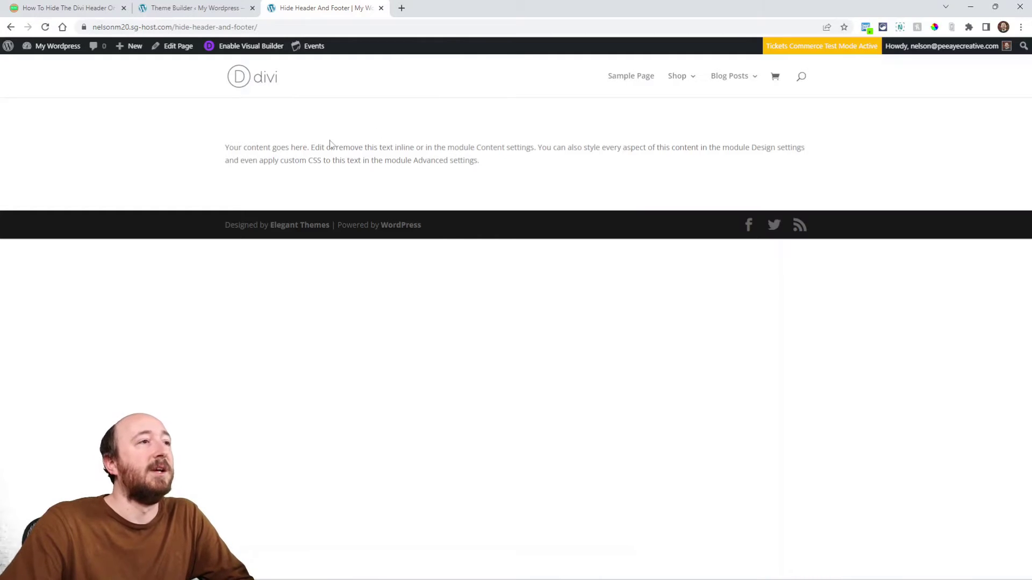
left_click(67, 8)
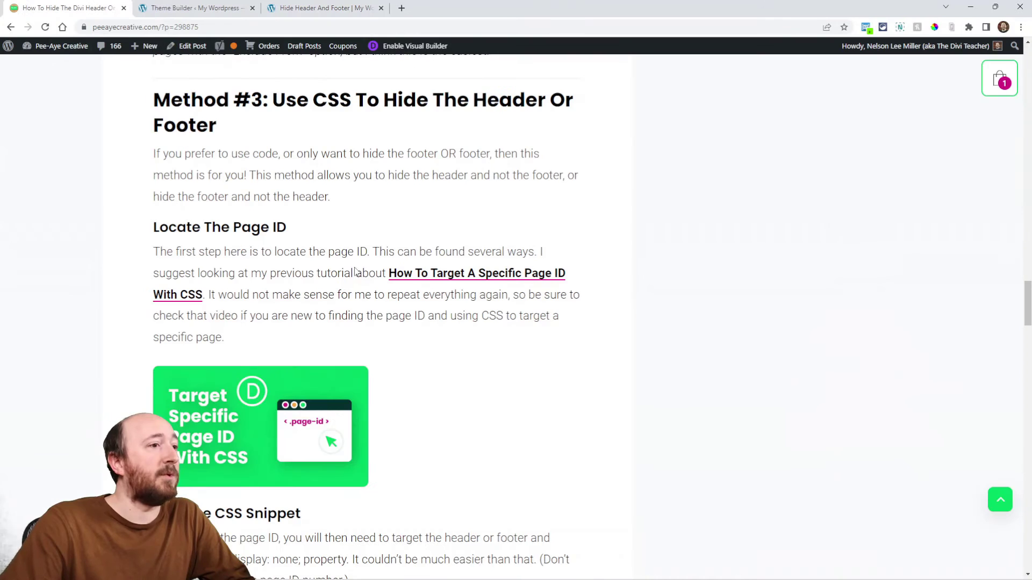
scroll(354, 271, "down", 2)
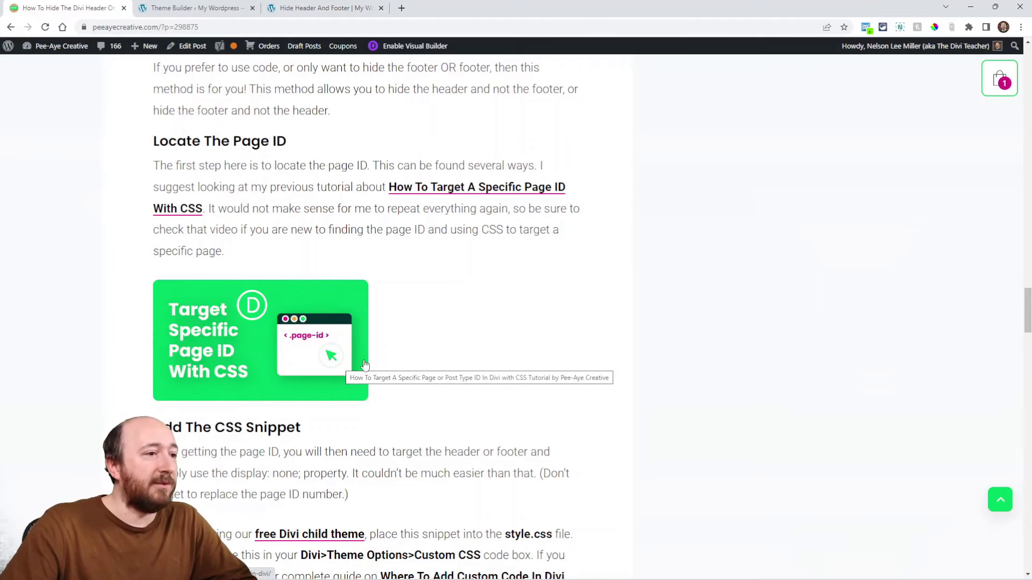
scroll(377, 274, "down", 5)
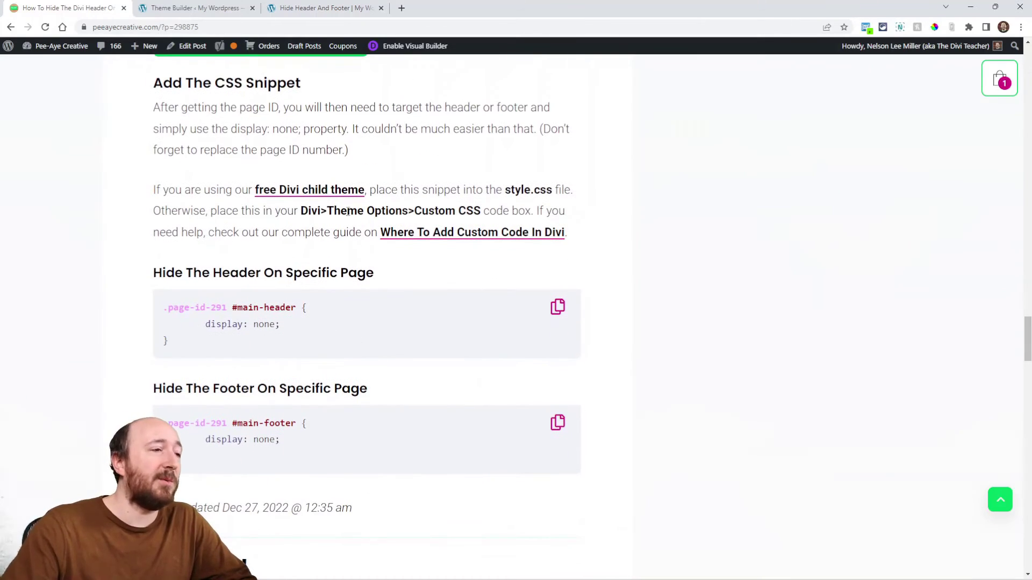
scroll(316, 275, "up", 3)
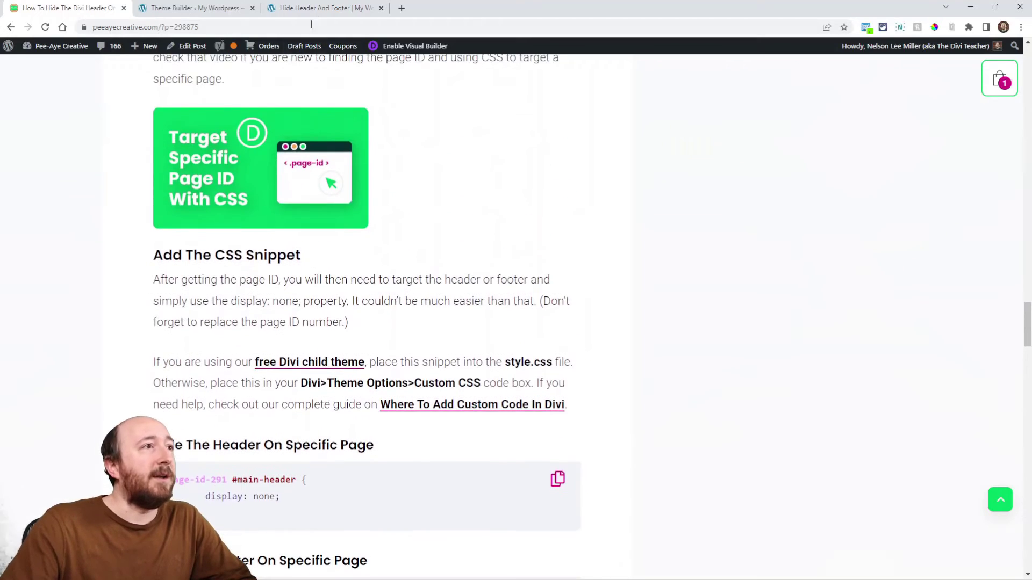
Inspect the body tag of the Hide Header And Footer page to find its page ID class, and close the inspector.
key("ctrl+Tab")
right_click(511, 285)
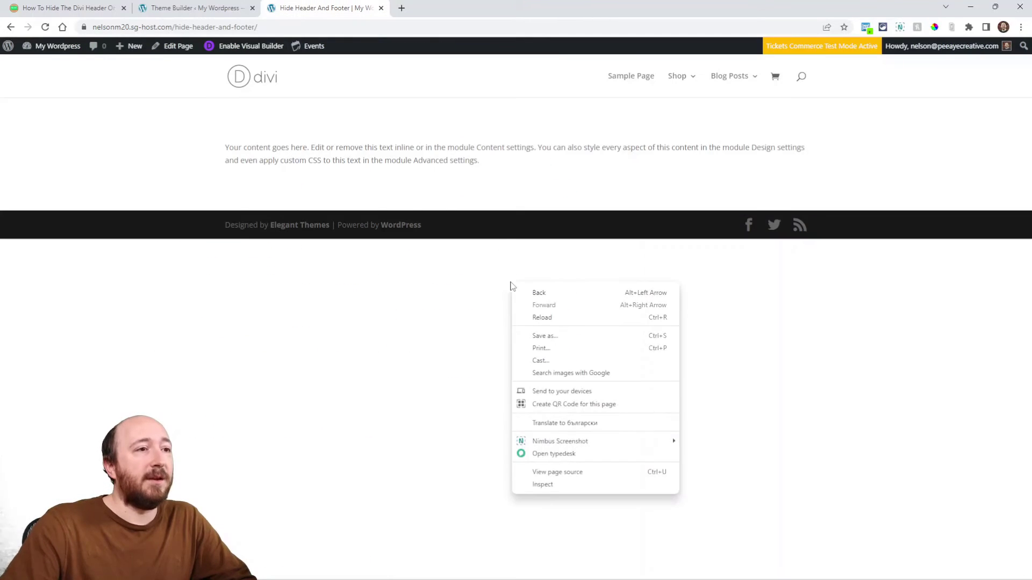
left_click(553, 483)
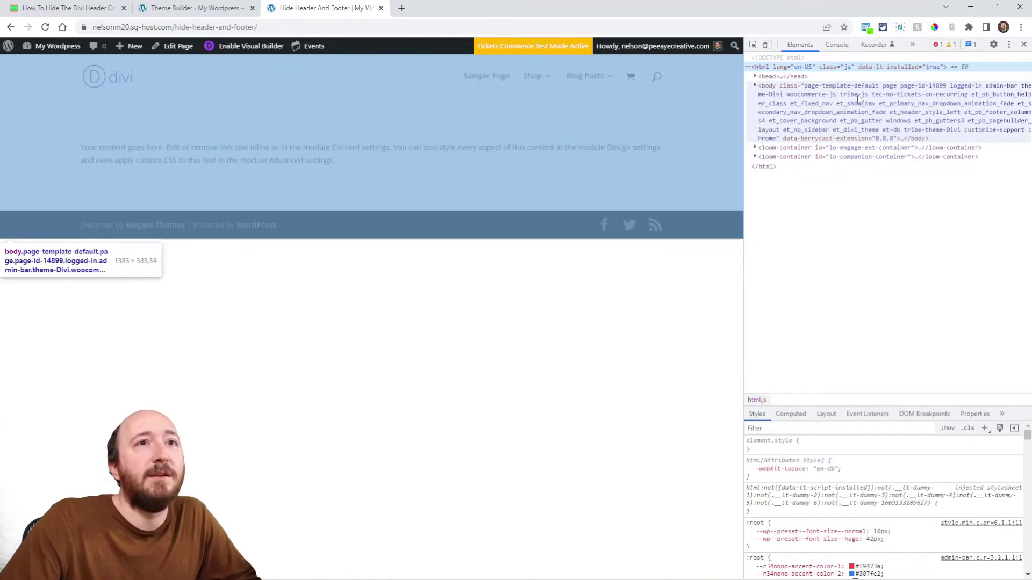
left_click(892, 110)
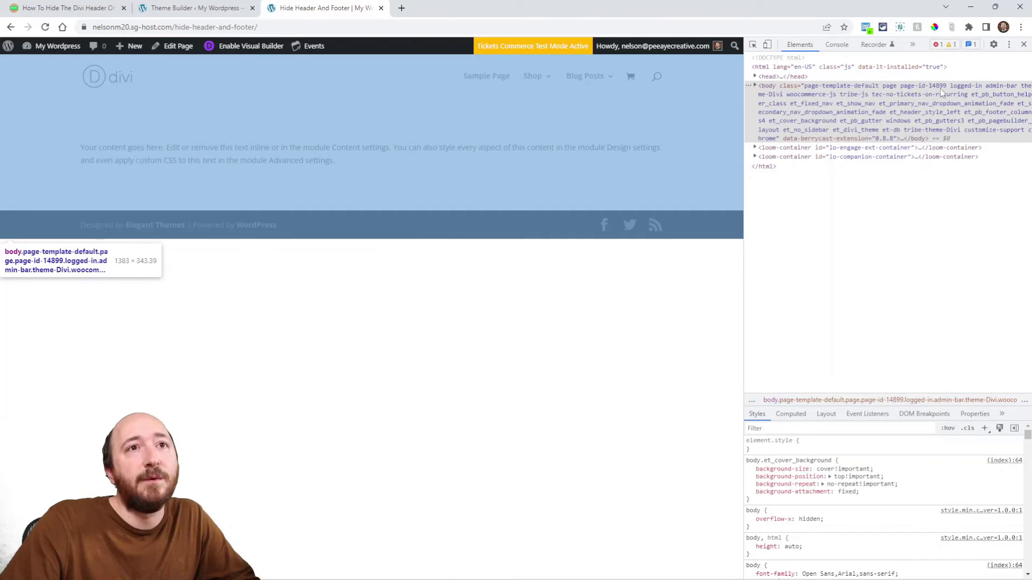
double_click(927, 88)
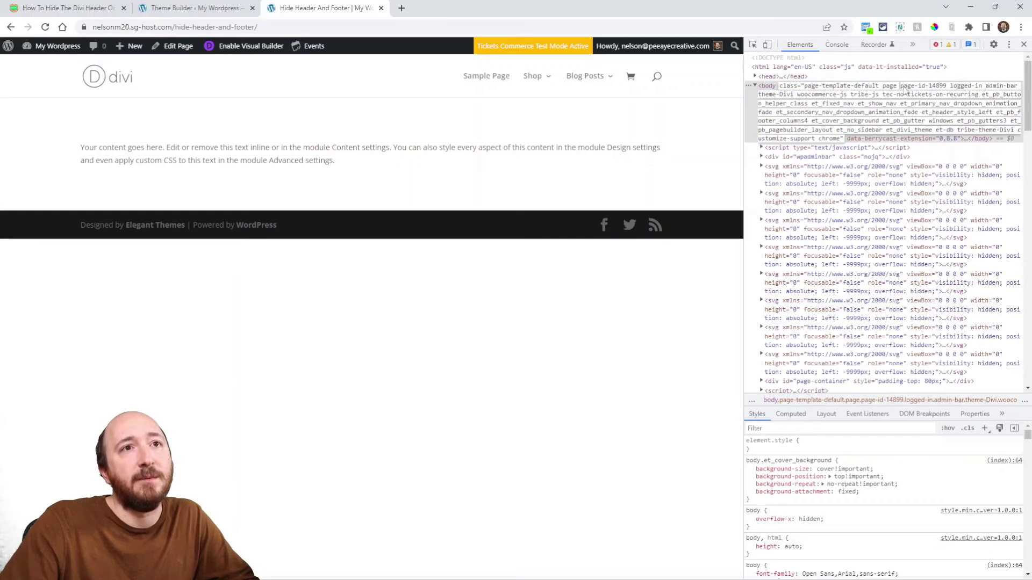
left_click_drag(902, 89, 947, 90)
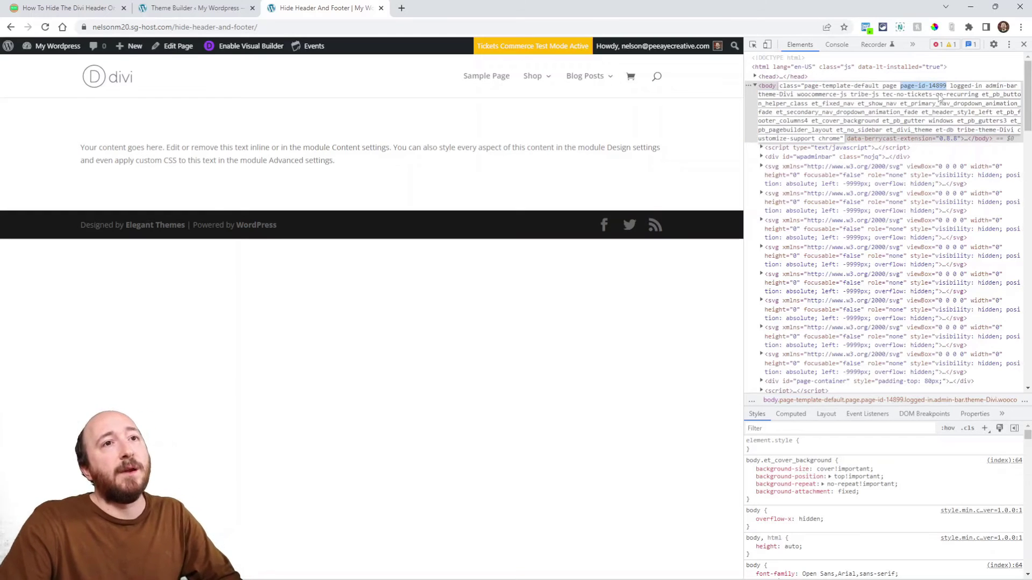
left_click(1024, 45)
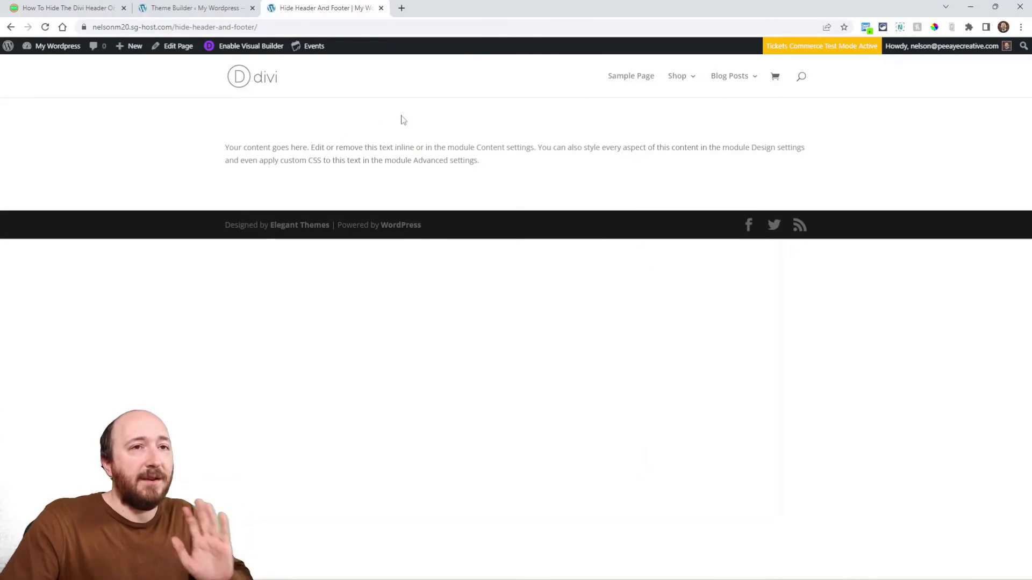
Copy the Hide The Header On Specific Page snippet from the tutorial article.
left_click(50, 11)
scroll(269, 241, "down", 3)
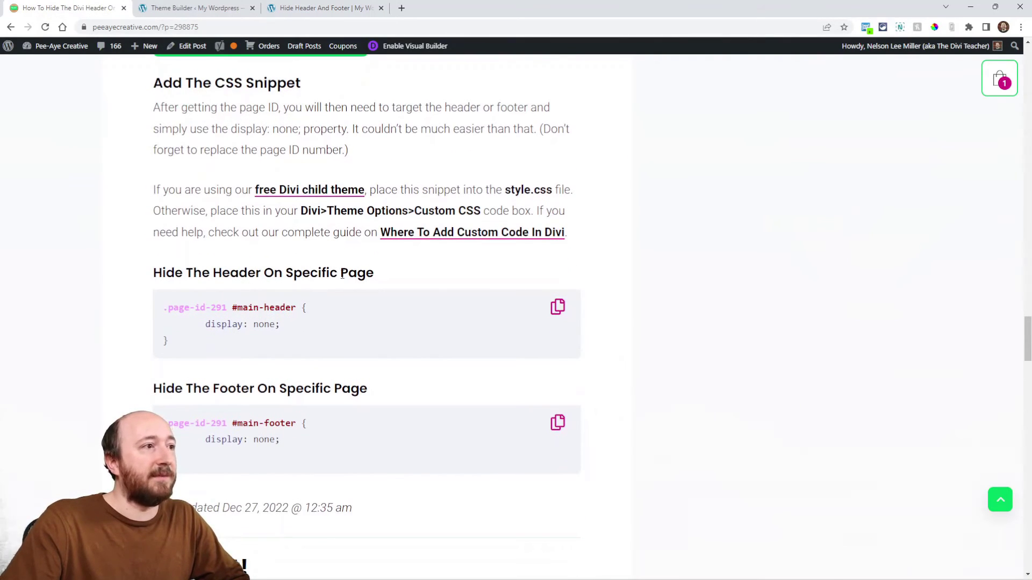
left_click(557, 307)
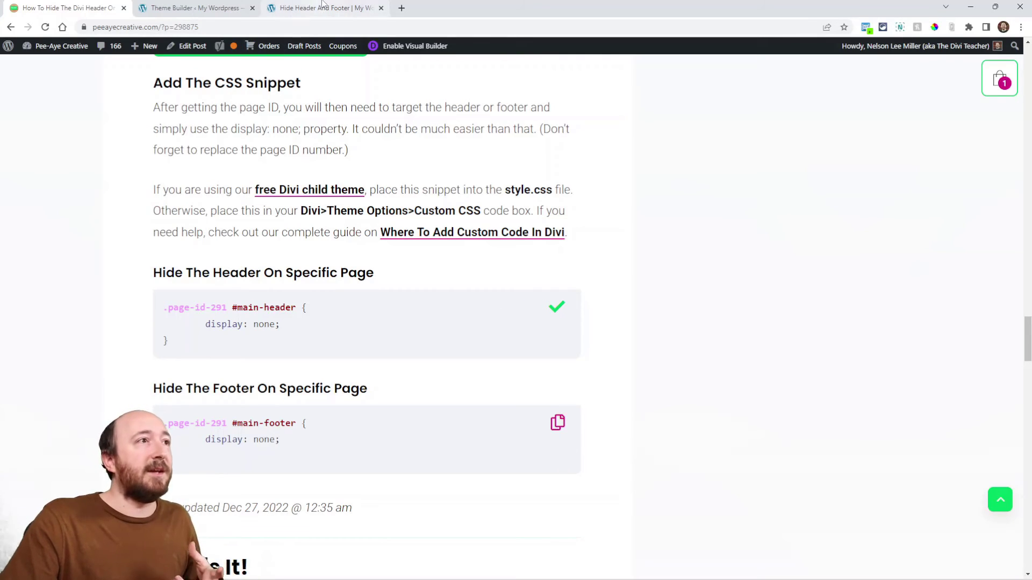
Paste the snippet into Custom CSS in Divi Theme Options, set its page ID to 14899 and add a matching #main-footer rule with display: none.
left_click(201, 11)
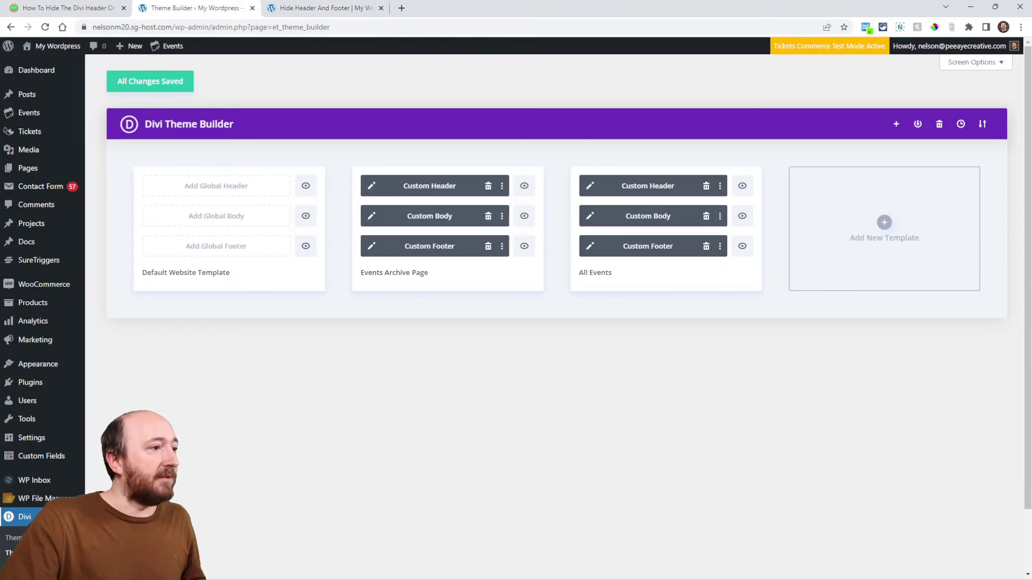
key("F5")
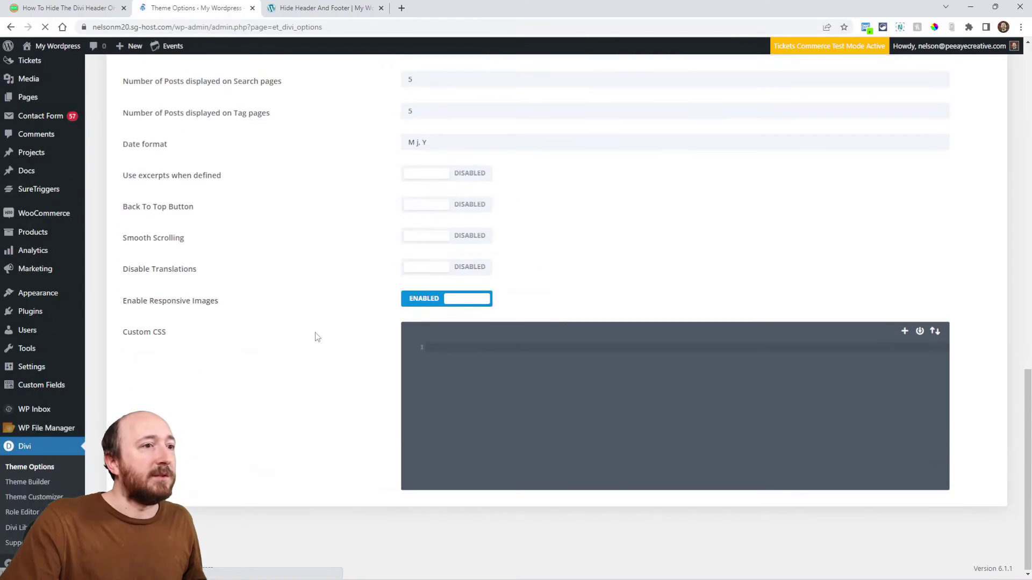
key("ctrl+v")
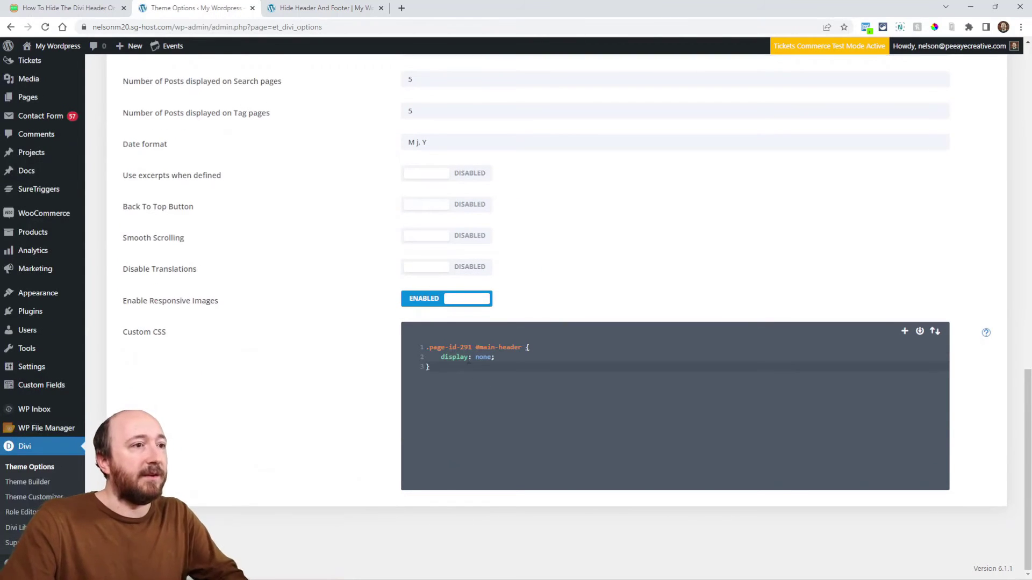
left_click(308, 4)
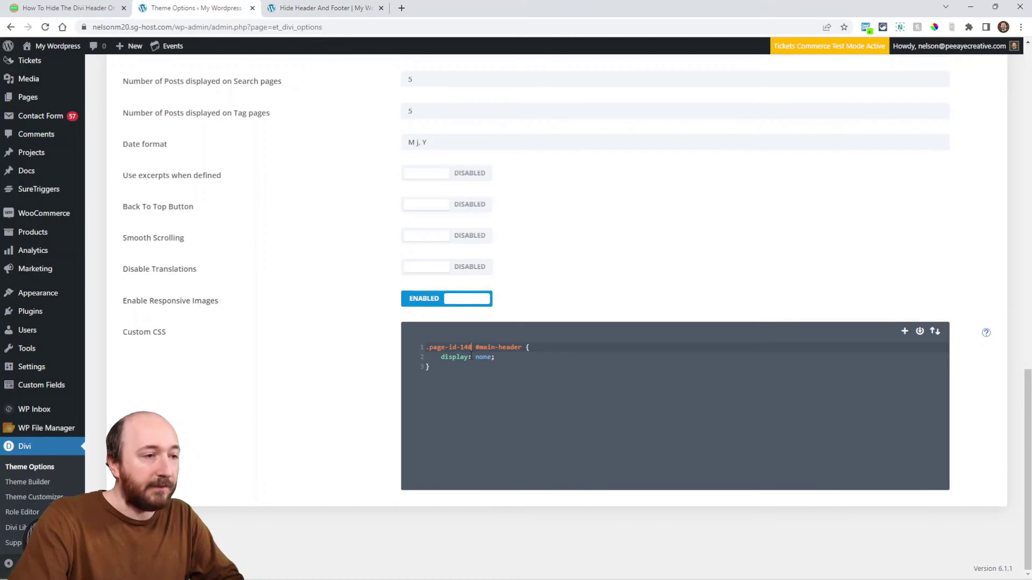
type("14899 #main-footer {")
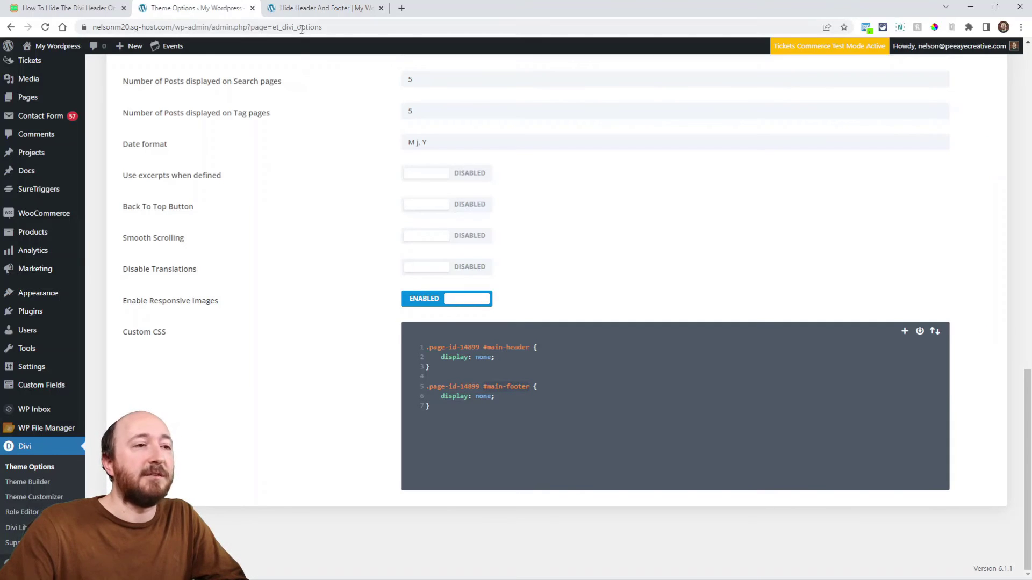
View the Hide Header And Footer page and inspect the page container's top padding.
left_click(305, 8)
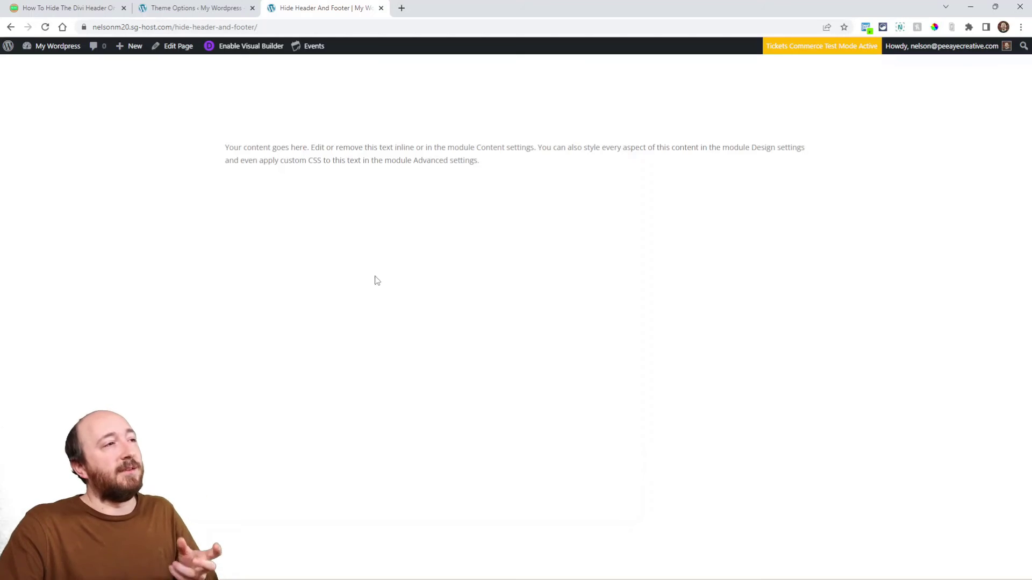
key("ctrl+shift+c")
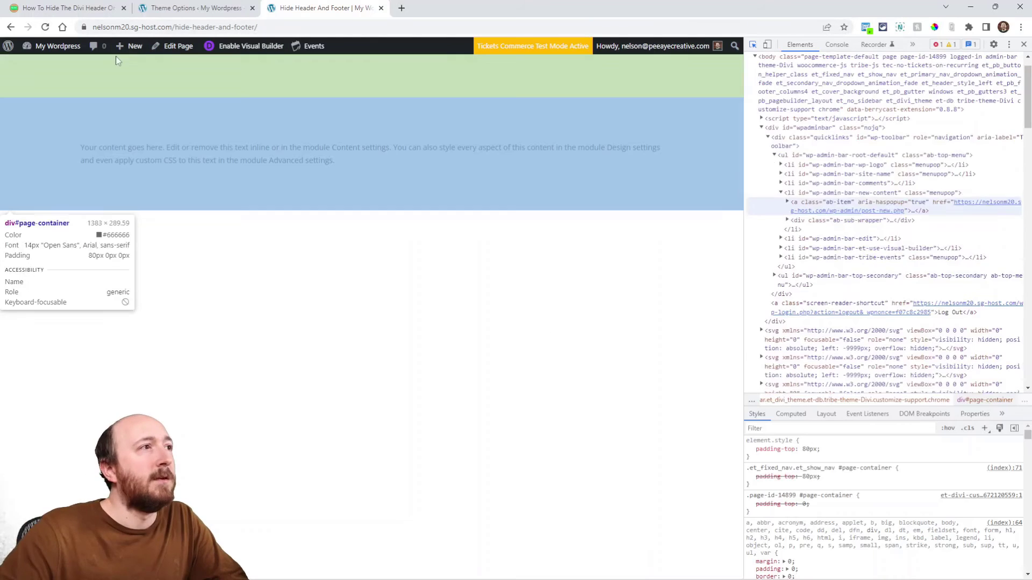
left_click(79, 83)
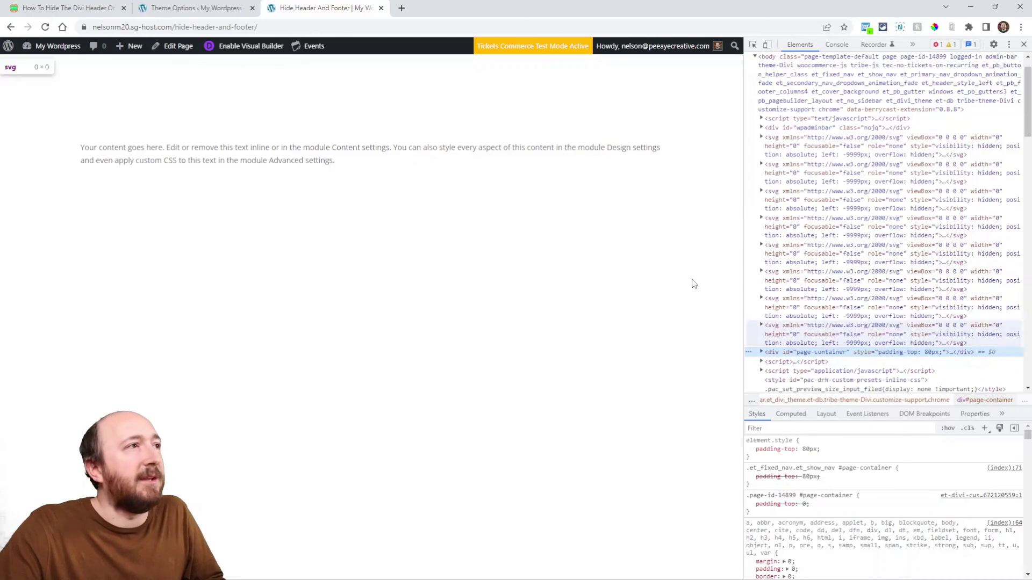
Add a .page-id-14899 #page-container rule with padding-top: 0px!important to the Custom CSS, save it, and reload the Hide Header And Footer page.
left_click(194, 11)
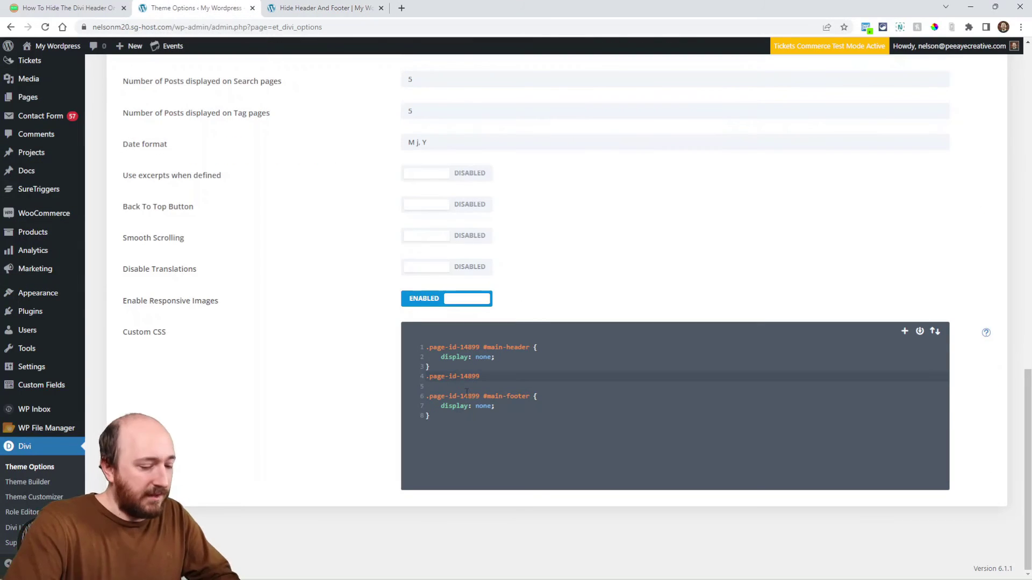
type("#page-cont")
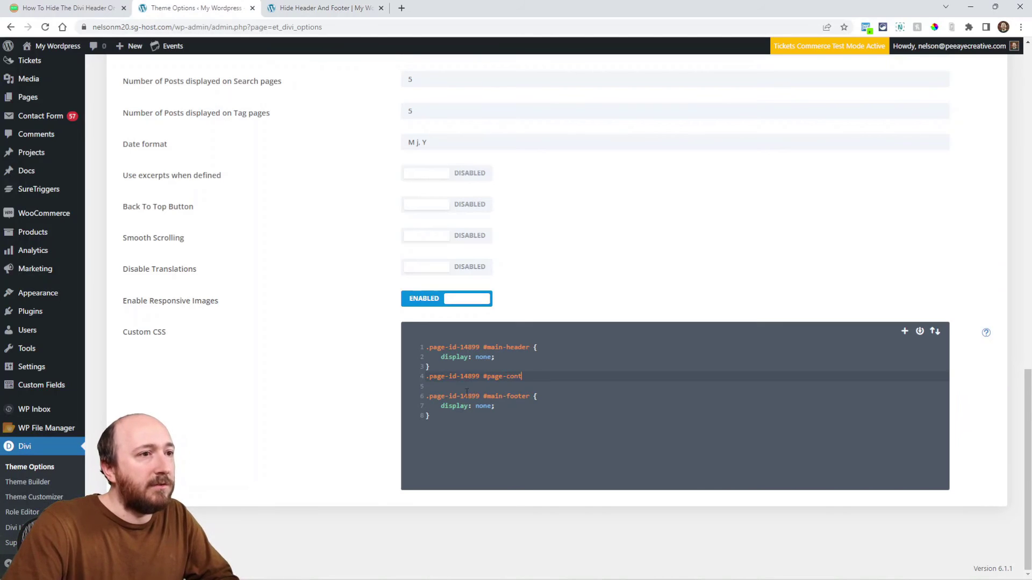
type("ainer {")
key("Return")
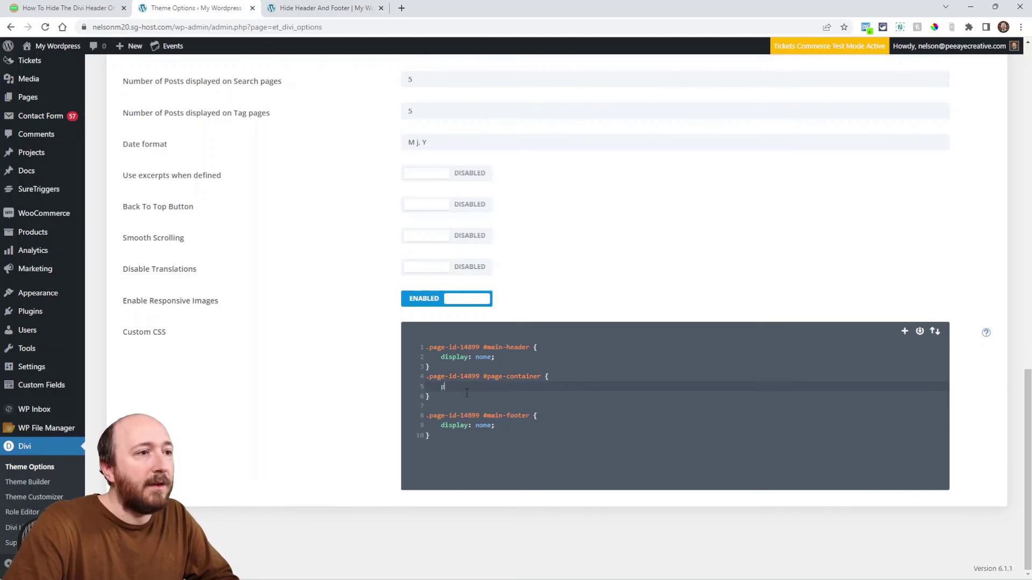
type("padding-top")
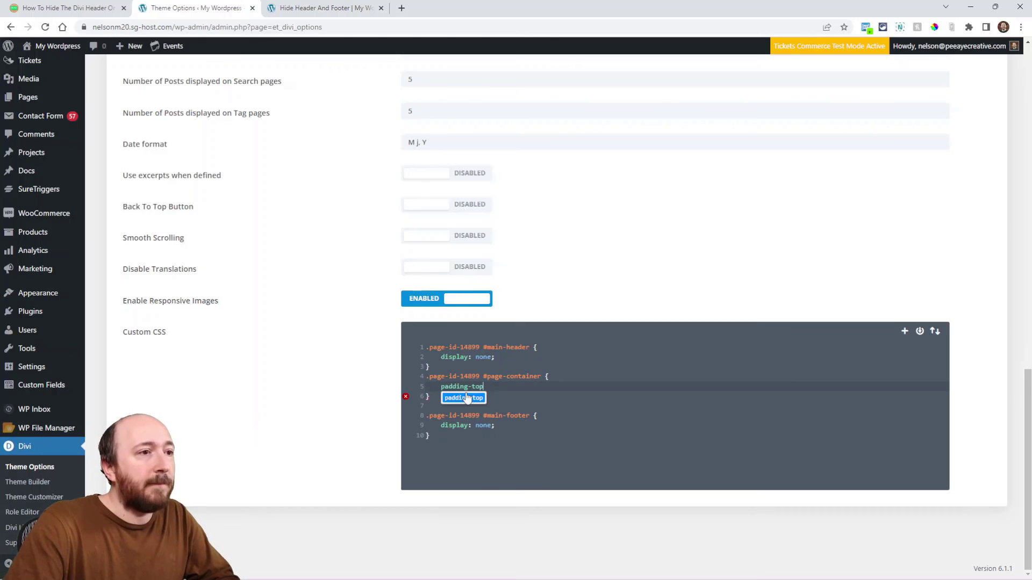
key("Return")
type("0p")
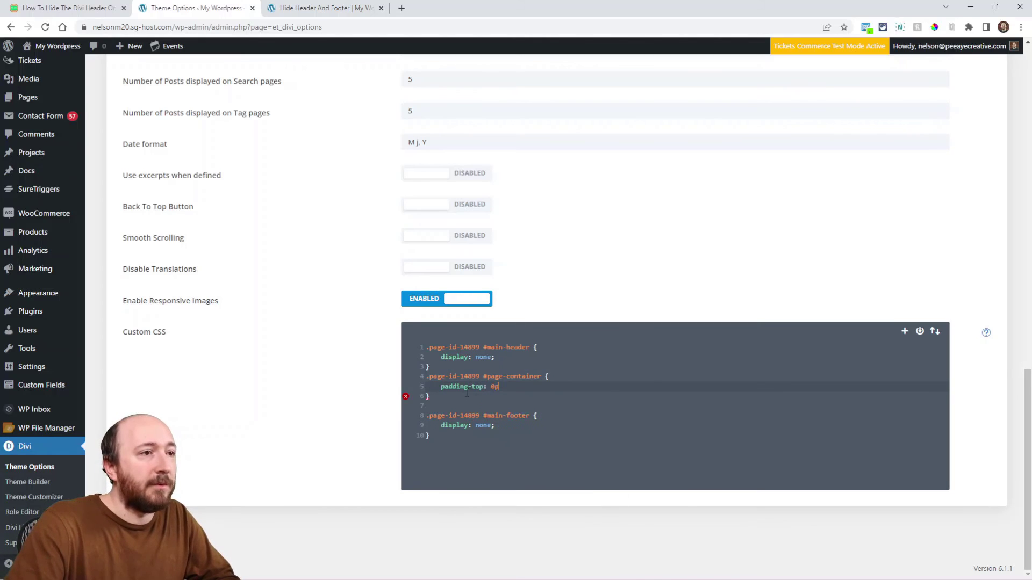
type("x!important;")
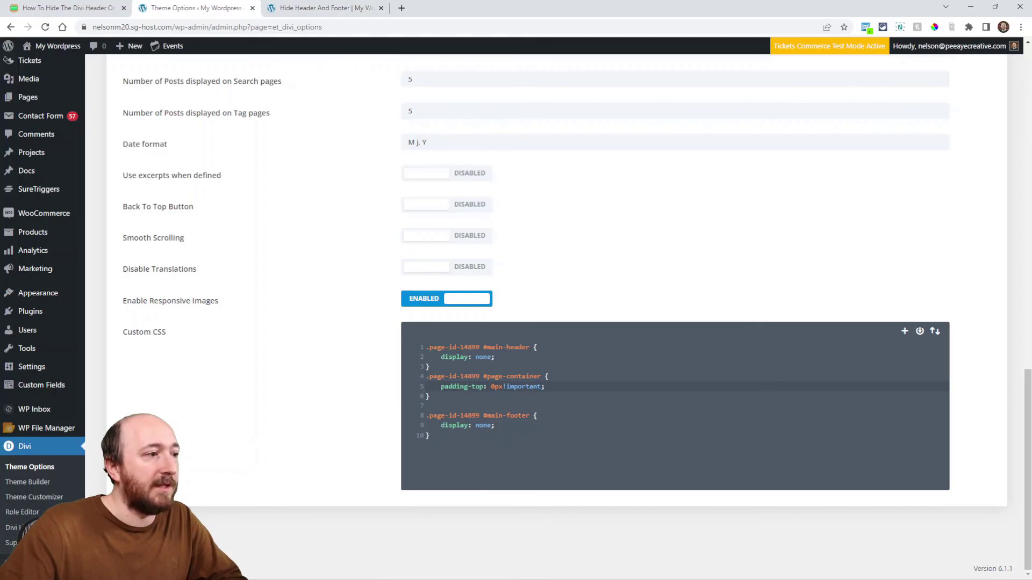
key("ctrl+s")
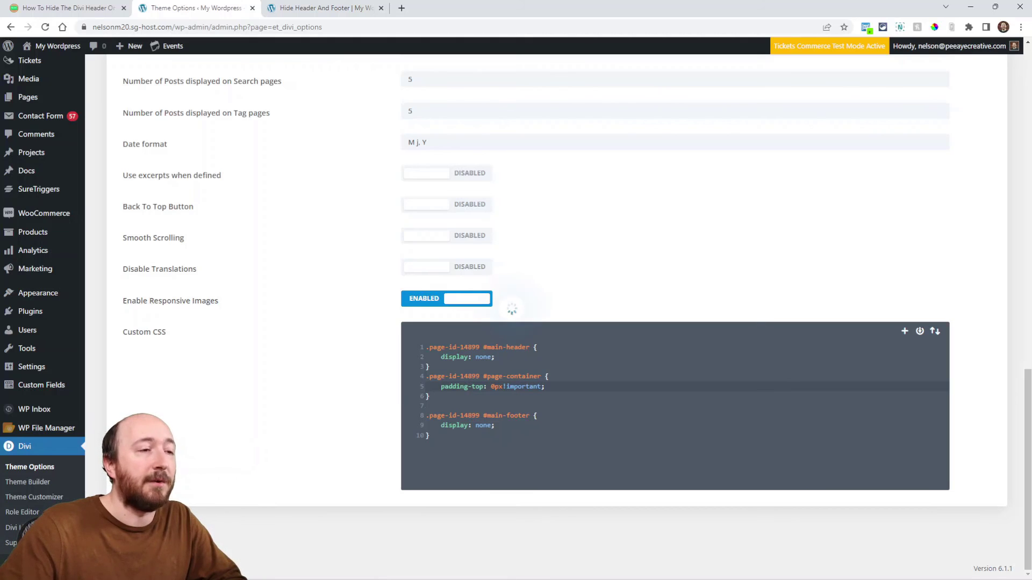
left_click(301, 7)
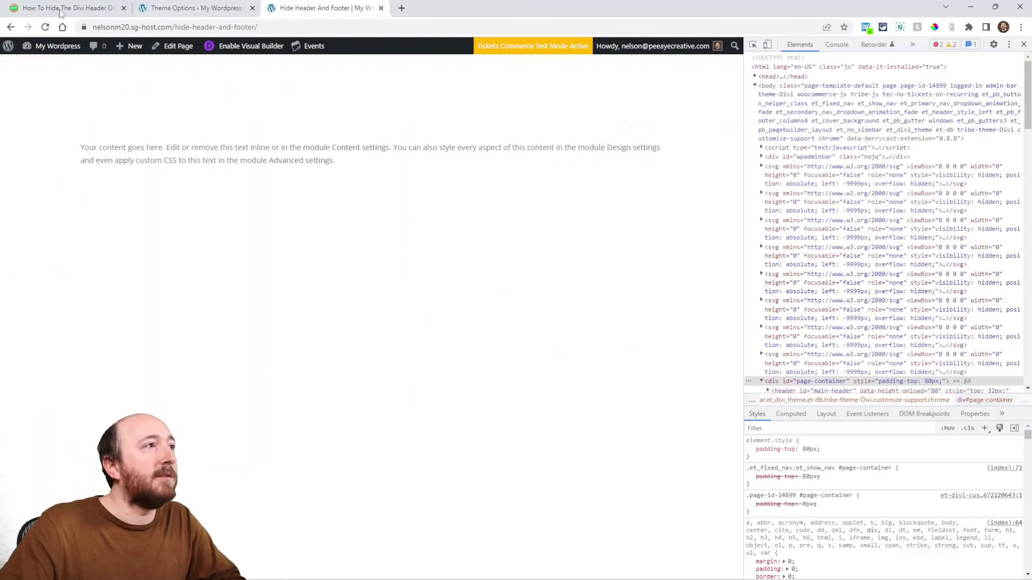
left_click(45, 26)
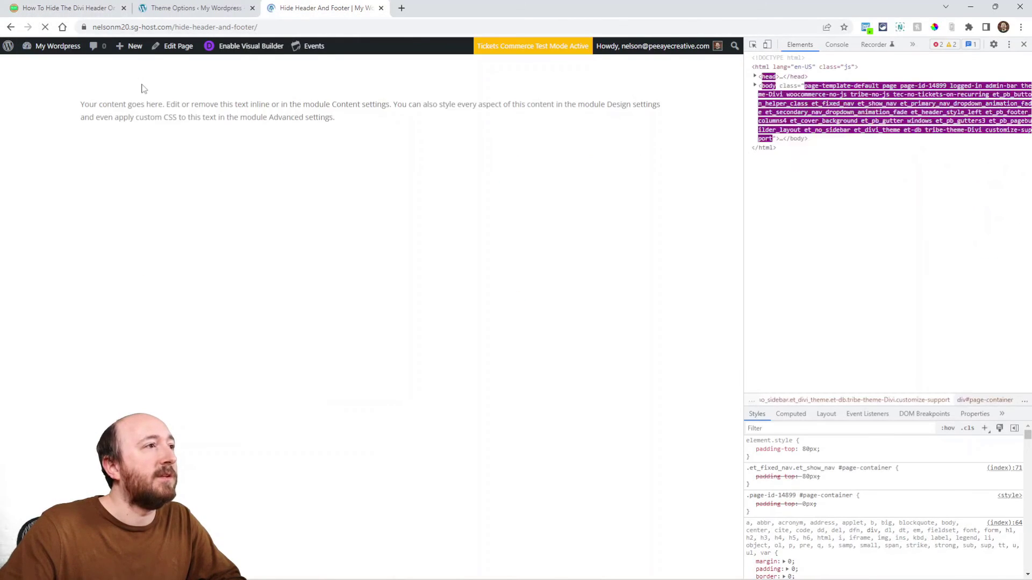